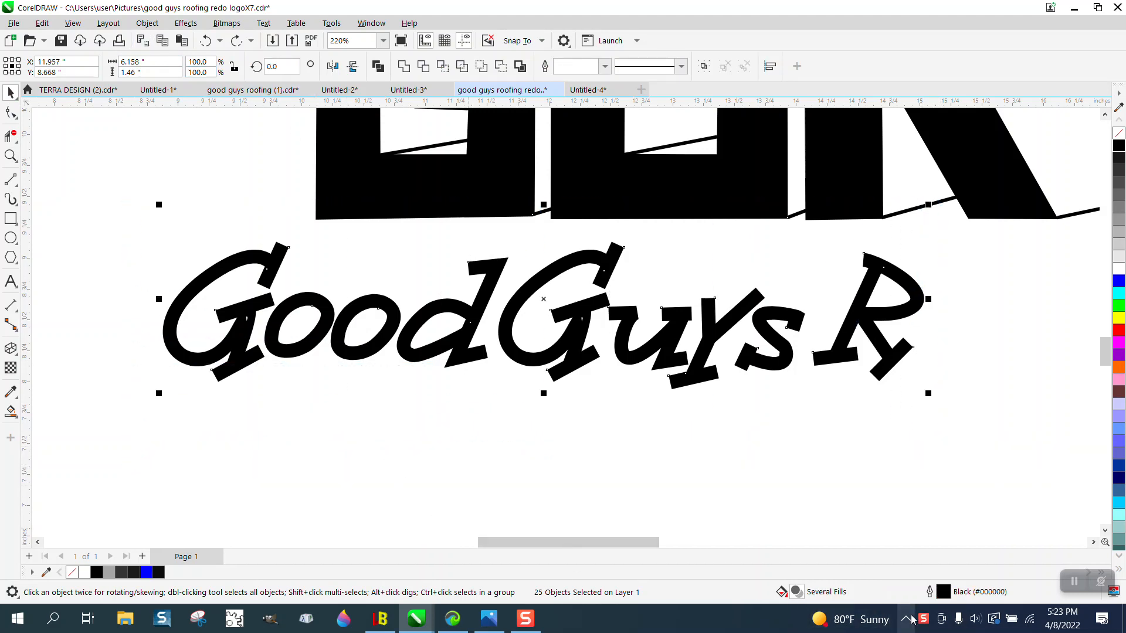
- Try an 8 pt outline width on the selected GoodGuys R lettering, and undo it
{"action": "left_click", "coordinate": [603, 68]}
{"action": "left_click", "coordinate": [563, 171]}
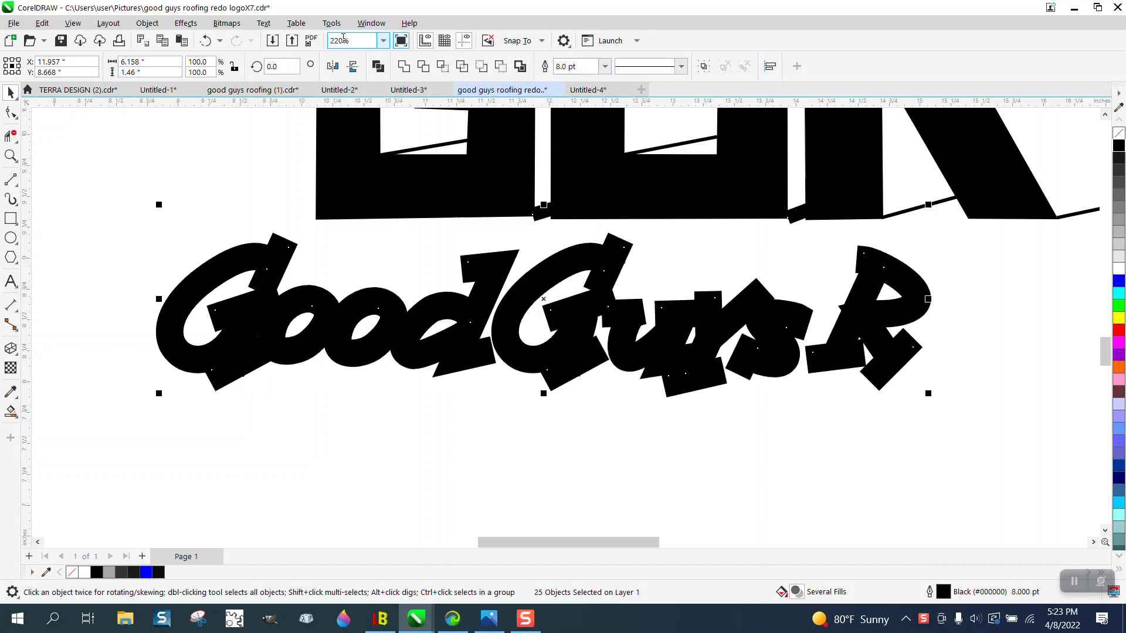
{"action": "left_click", "coordinate": [205, 41]}
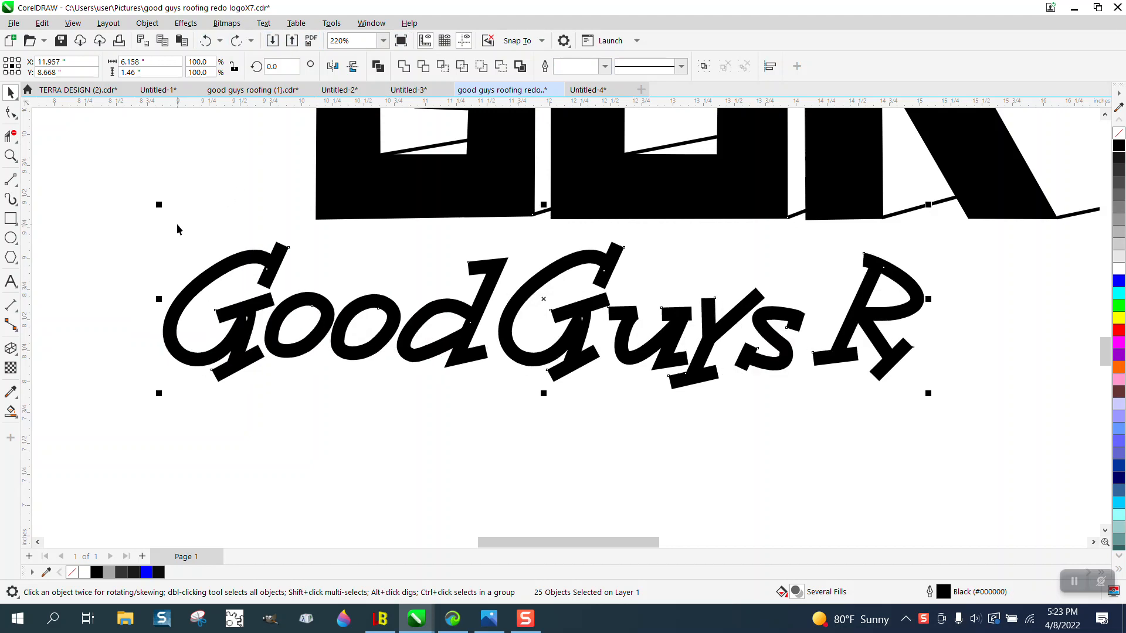
- Convert the outlines of the GoodGuys R lettering to objects
{"action": "left_click", "coordinate": [148, 22]}
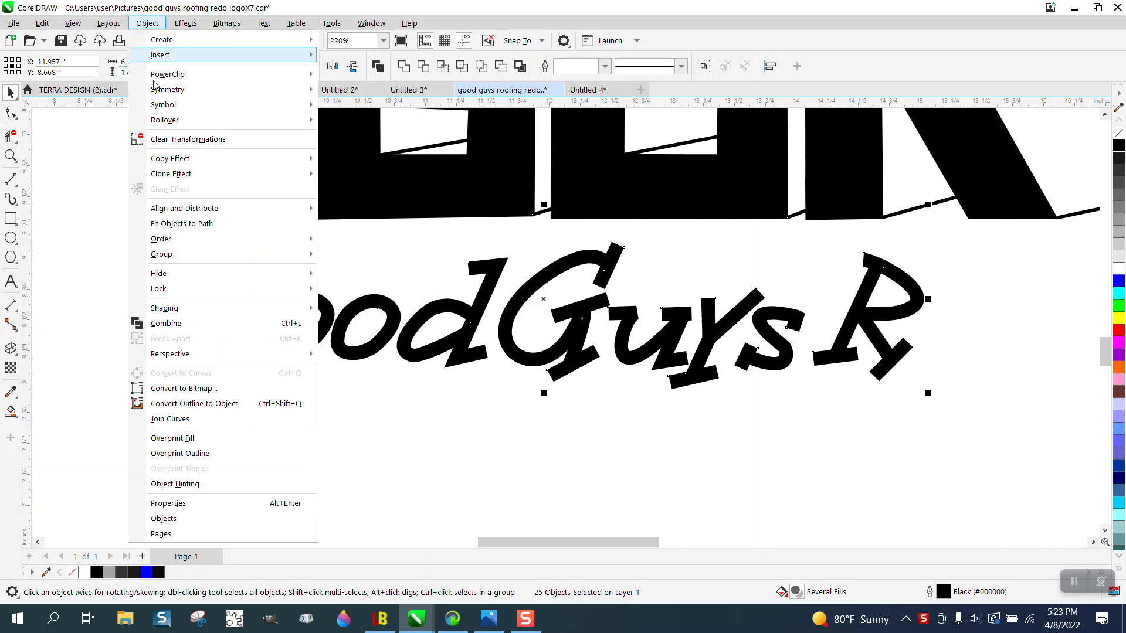
{"action": "left_click", "coordinate": [194, 405]}
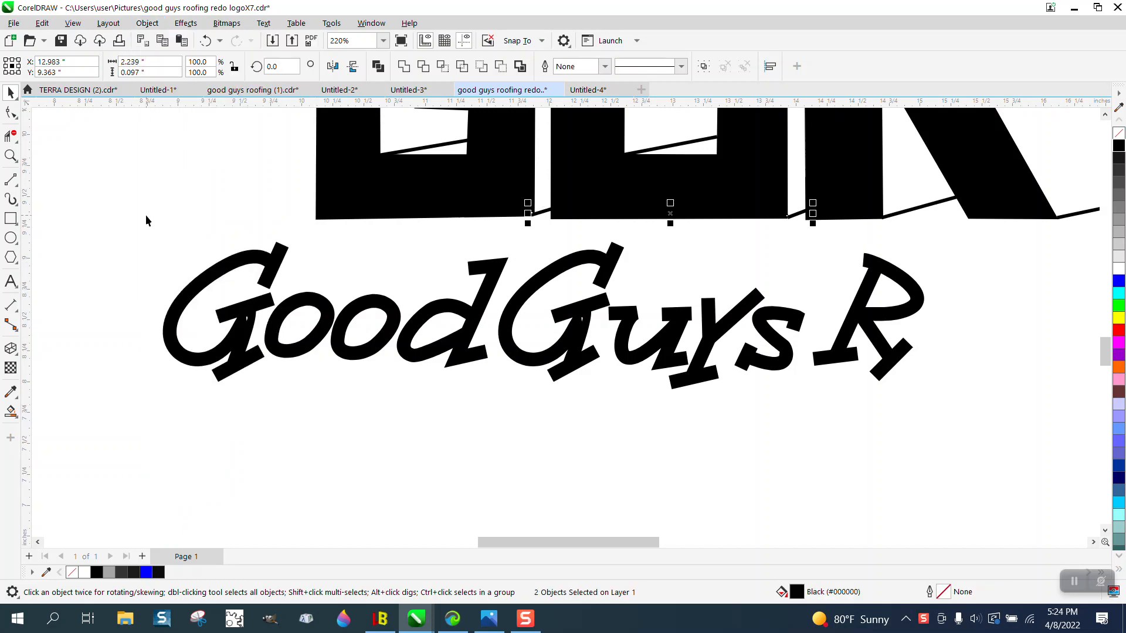
{"action": "left_click", "coordinate": [441, 249]}
{"action": "left_click_drag", "start_coordinate": [141, 222], "coordinate": [486, 378]}
{"action": "left_click_drag", "start_coordinate": [689, 395], "coordinate": [943, 411]}
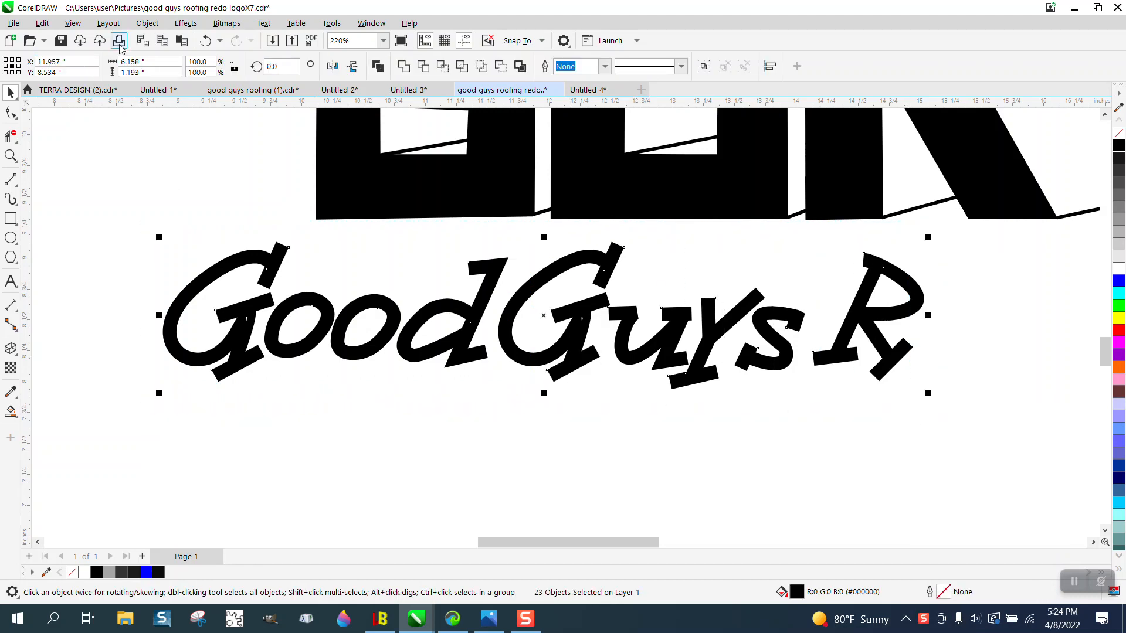
{"action": "left_click", "coordinate": [147, 23]}
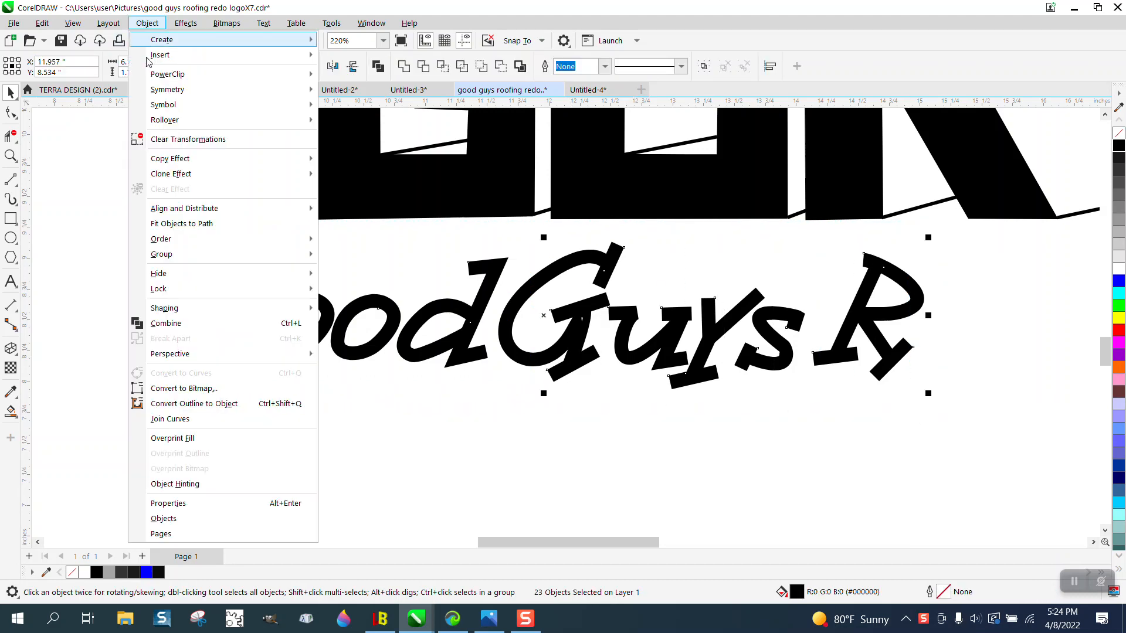
{"action": "left_click", "coordinate": [194, 403]}
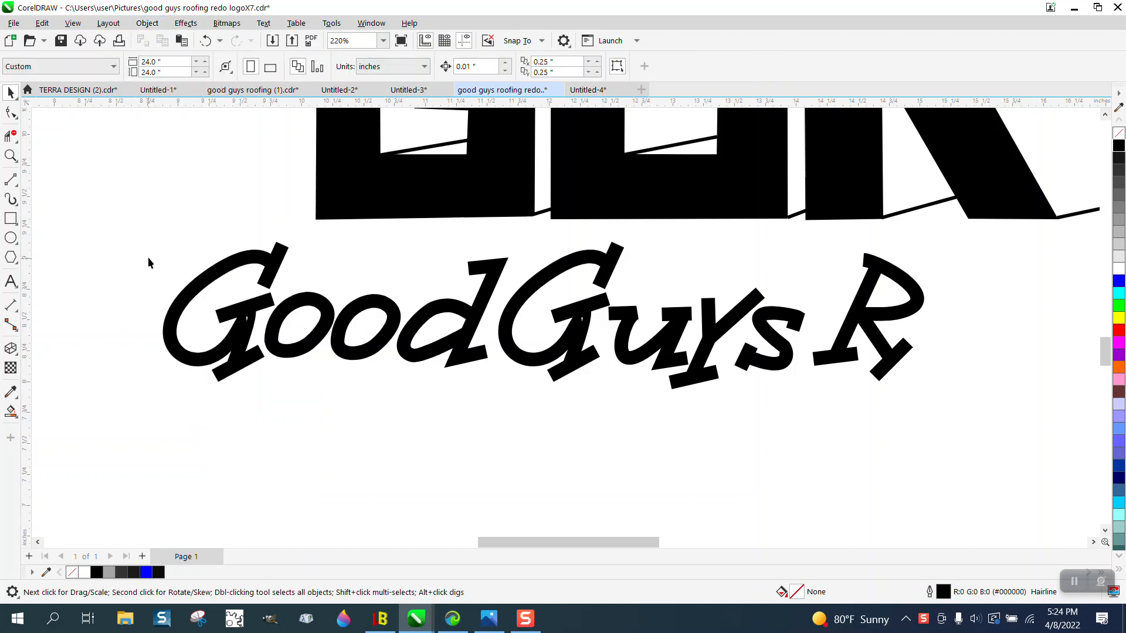
- Remove the fill from all the GoodGuys R lettering pieces and give them a thin black outline
{"action": "left_click_drag", "start_coordinate": [140, 237], "coordinate": [884, 397]}
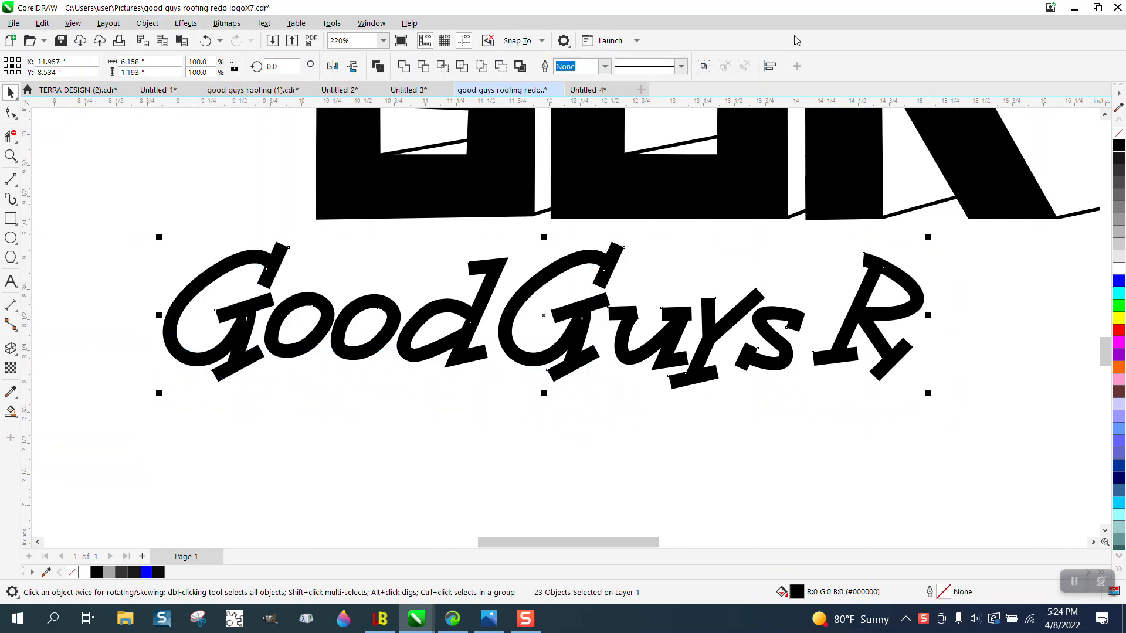
{"action": "left_click", "coordinate": [1119, 133]}
{"action": "right_click", "coordinate": [1119, 147]}
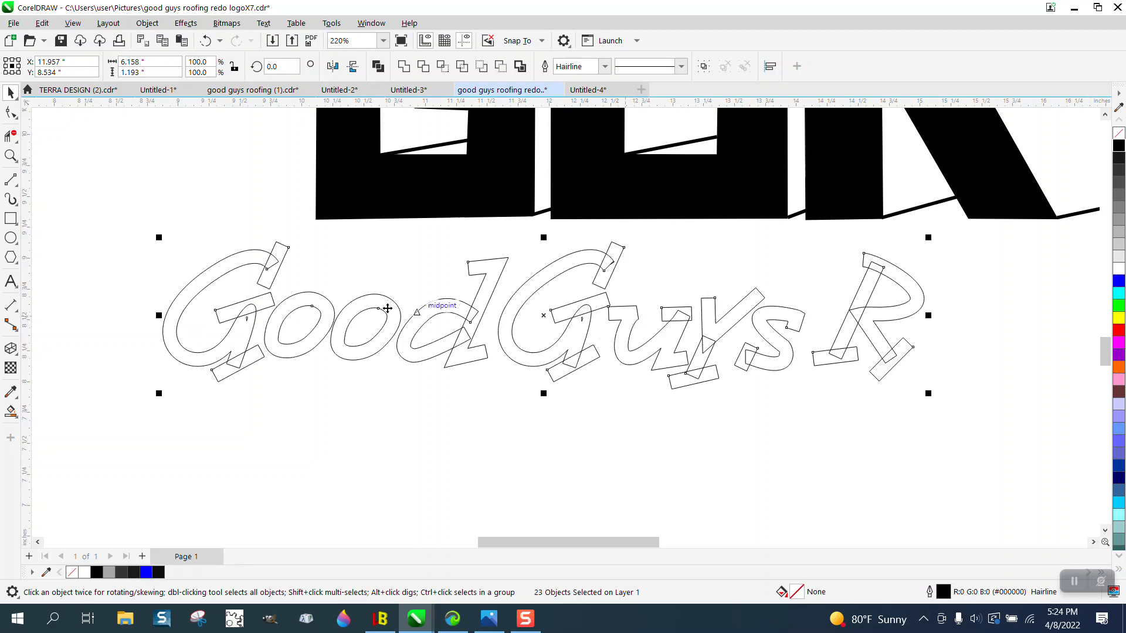
- Weld the overlapping GoodGuys R lettering pieces into a single curve
{"action": "left_click_drag", "start_coordinate": [139, 235], "coordinate": [203, 326]}
{"action": "left_click_drag", "start_coordinate": [964, 407], "coordinate": [966, 407]}
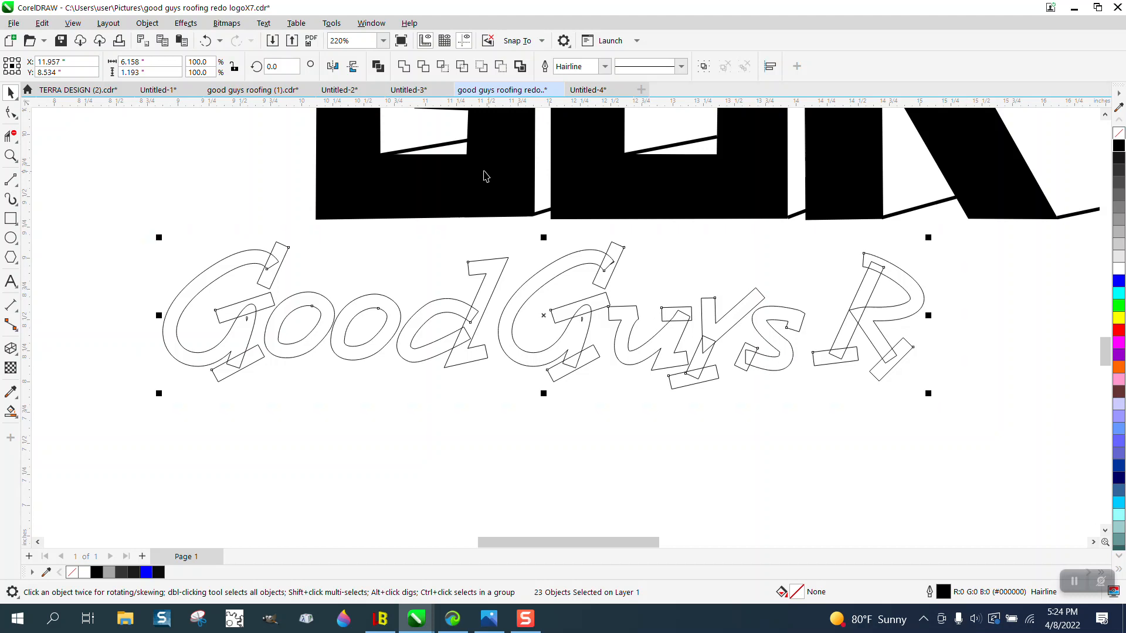
{"action": "left_click", "coordinate": [404, 66]}
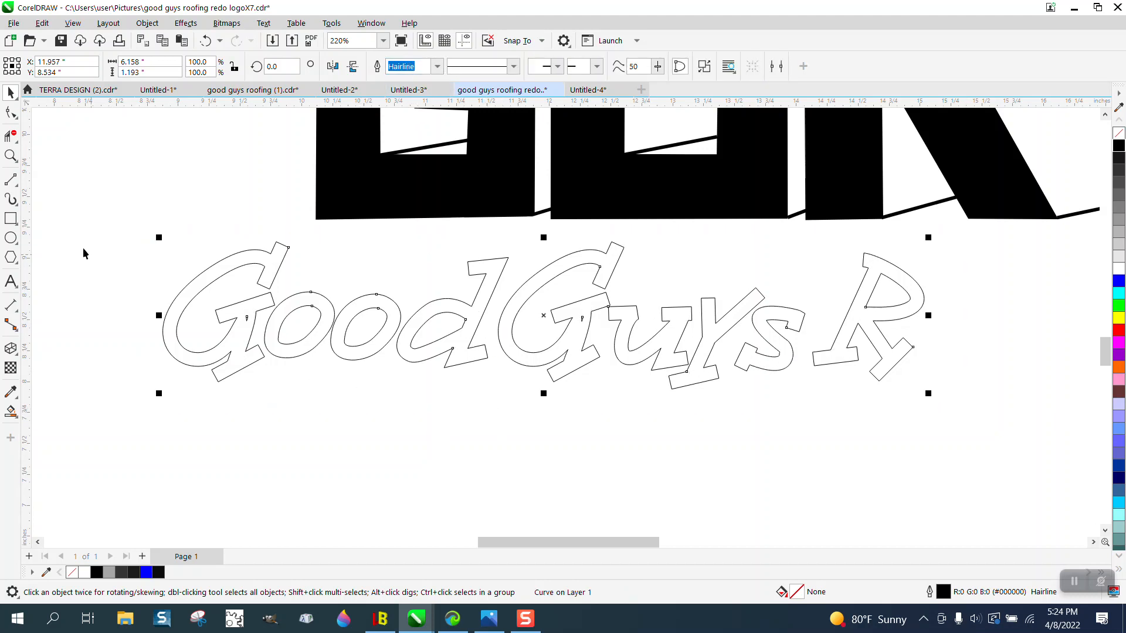
- Break the welded GoodGuys R curve apart into separate objects
{"action": "left_click", "coordinate": [10, 156]}
{"action": "left_click_drag", "start_coordinate": [238, 276], "coordinate": [303, 341]}
{"action": "left_click", "coordinate": [16, 117]}
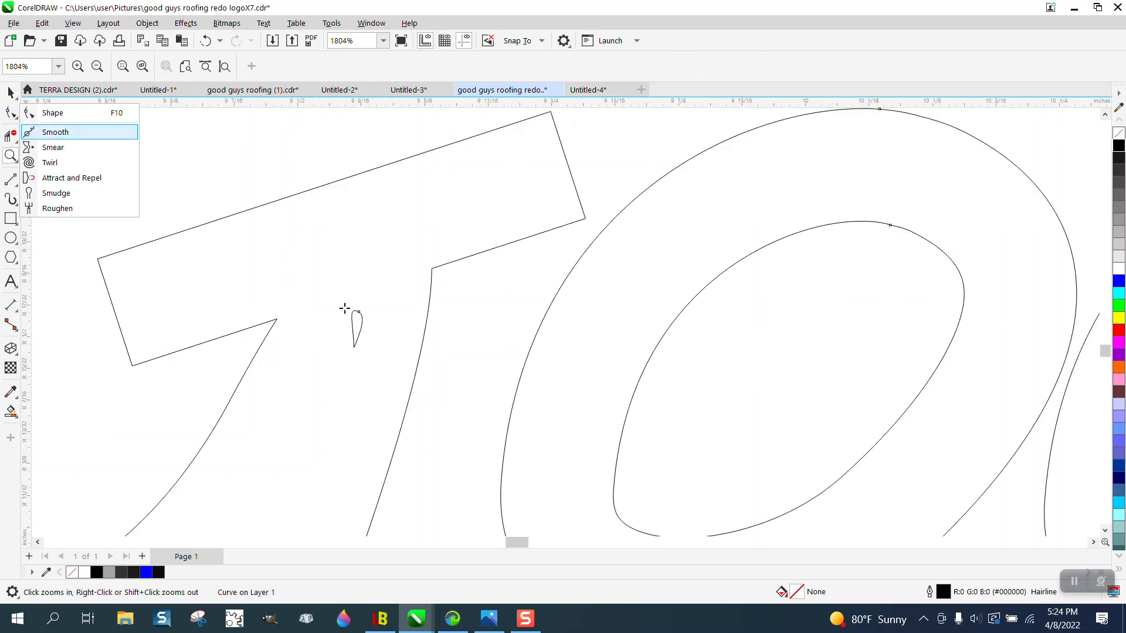
{"action": "left_click", "coordinate": [42, 128]}
{"action": "left_click", "coordinate": [11, 94]}
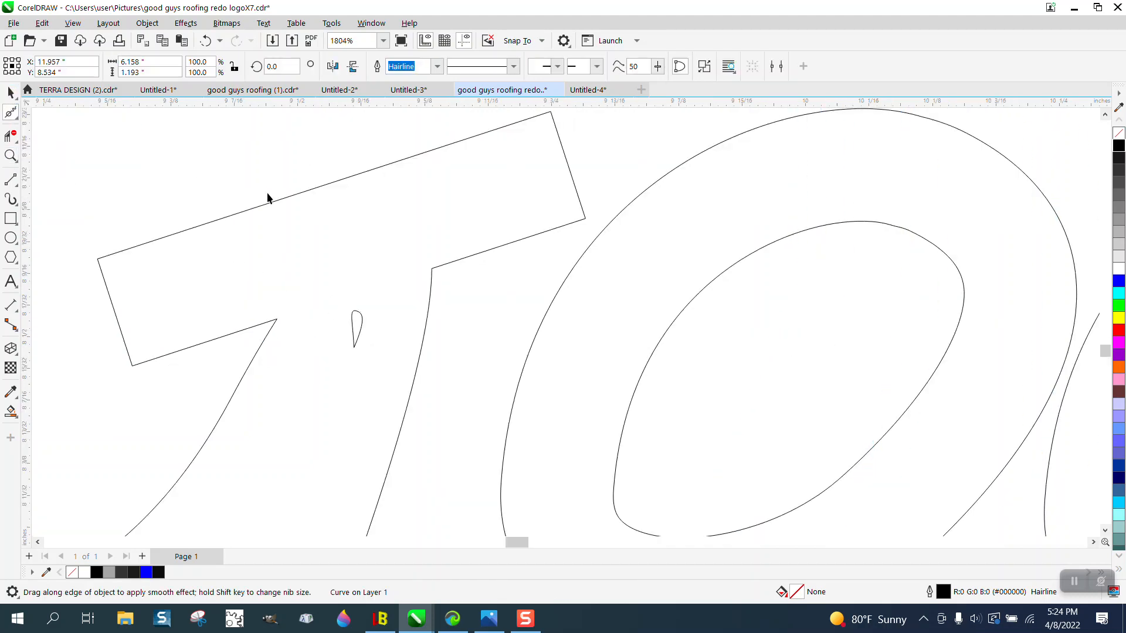
{"action": "left_click", "coordinate": [147, 25]}
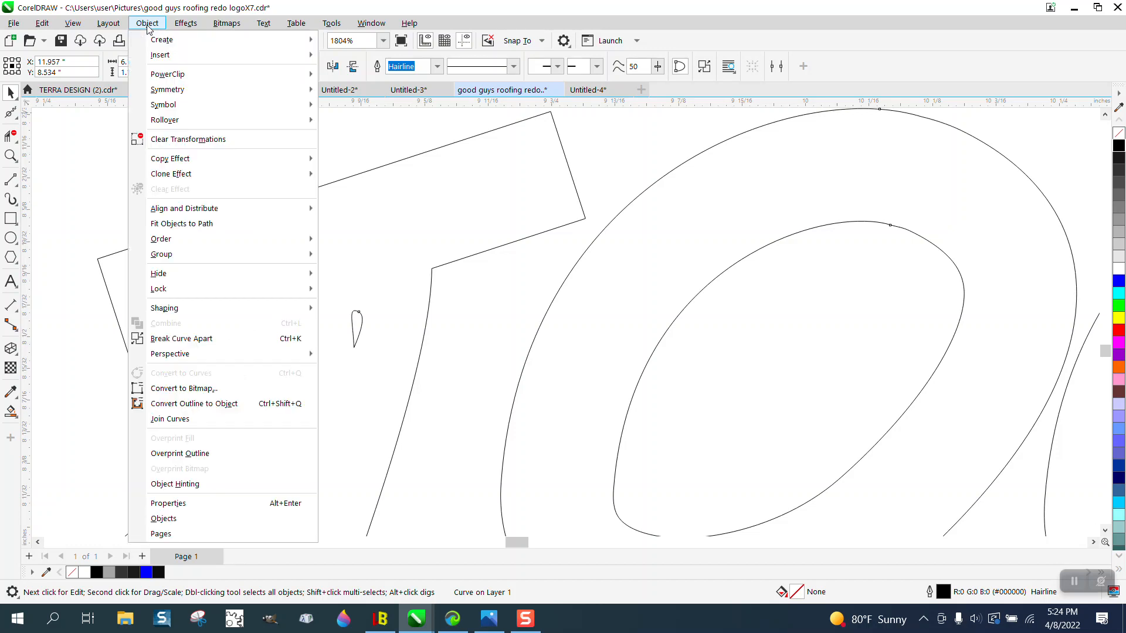
{"action": "left_click", "coordinate": [210, 339]}
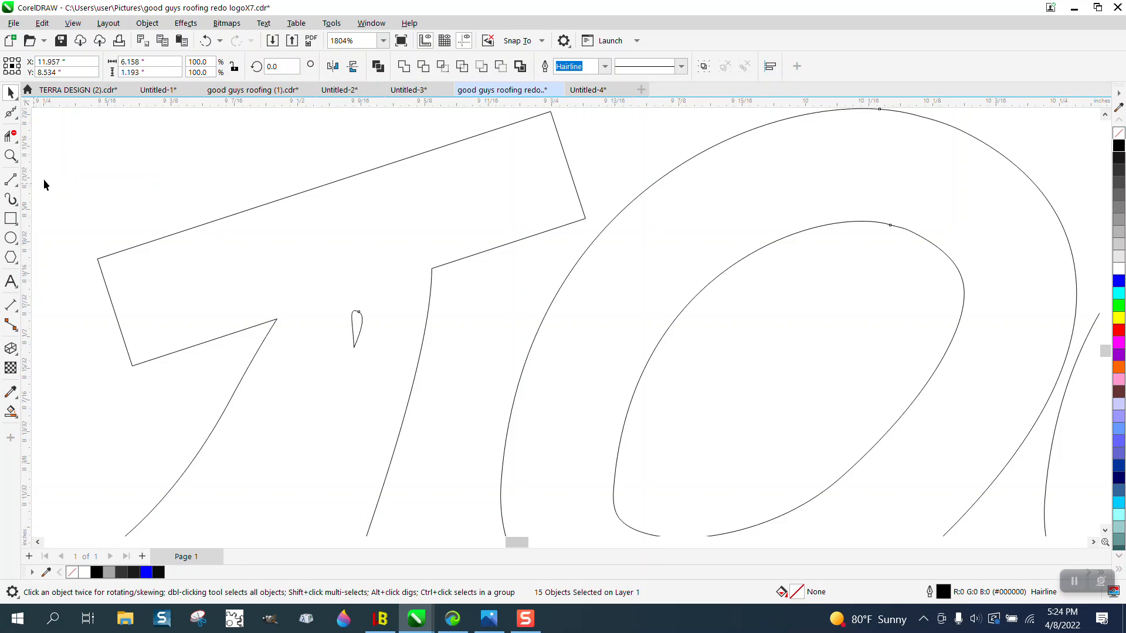
- Delete the tiny teardrop-shaped leftovers inside both letters G with Virtual Segment Delete
{"action": "left_click", "coordinate": [10, 136]}
{"action": "left_click", "coordinate": [75, 168]}
{"action": "left_click_drag", "start_coordinate": [326, 304], "coordinate": [372, 342]}
{"action": "scroll", "coordinate": [318, 311], "scroll_direction": "down", "scroll_amount": 1}
{"action": "scroll", "coordinate": [297, 290], "scroll_direction": "down", "scroll_amount": 4}
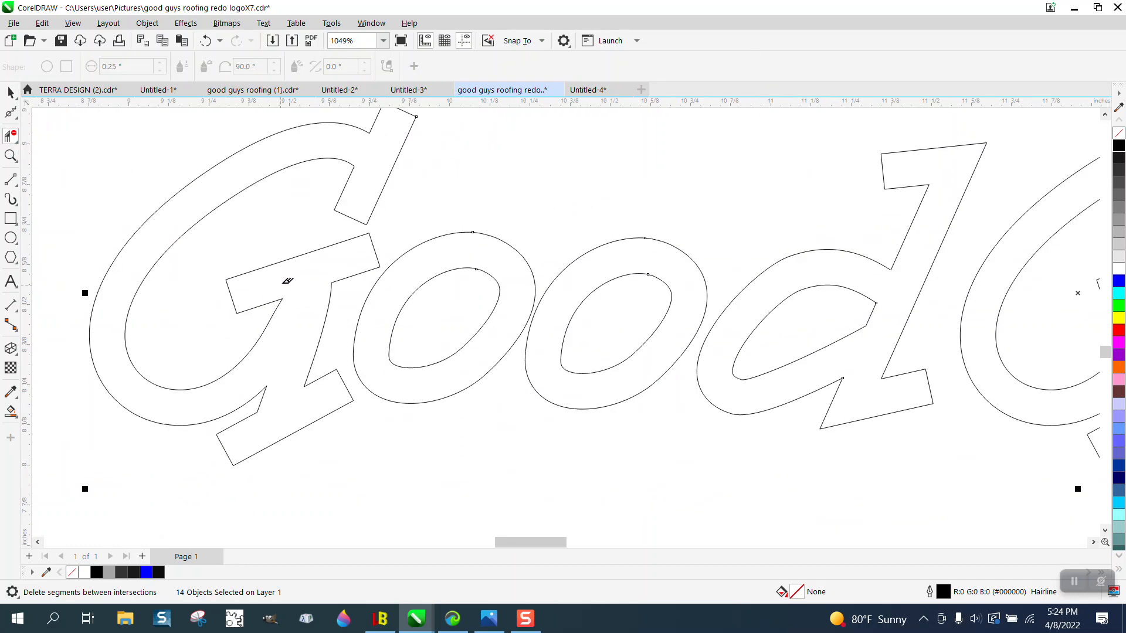
{"action": "scroll", "coordinate": [874, 323], "scroll_direction": "down", "scroll_amount": 3}
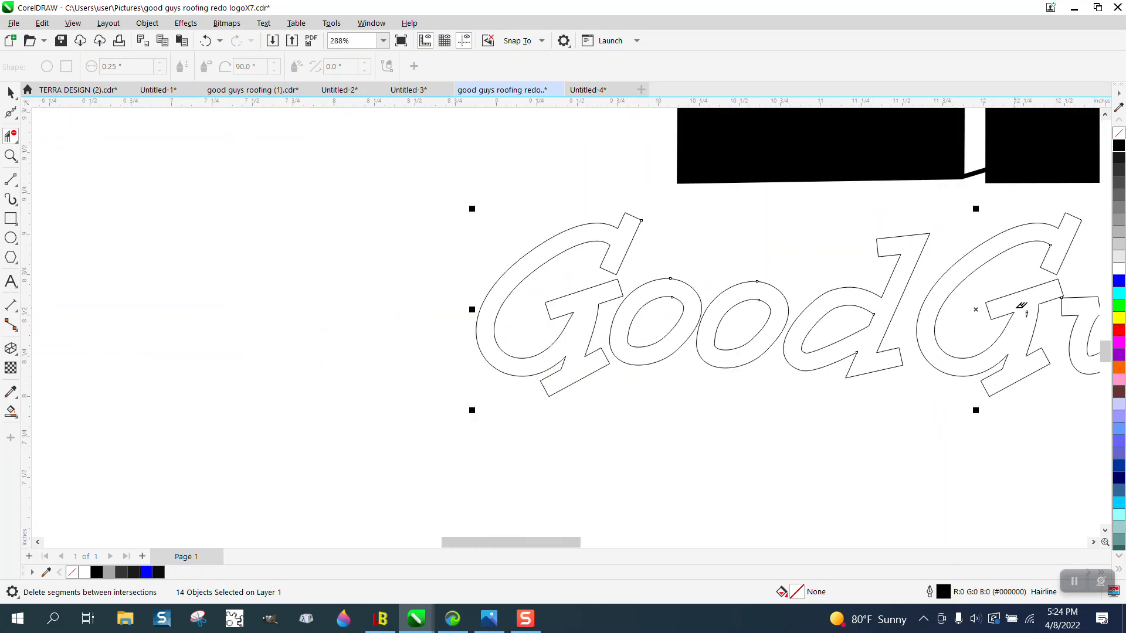
{"action": "left_click_drag", "start_coordinate": [1018, 310], "coordinate": [1026, 323]}
{"action": "scroll", "coordinate": [420, 312], "scroll_direction": "down", "scroll_amount": 1}
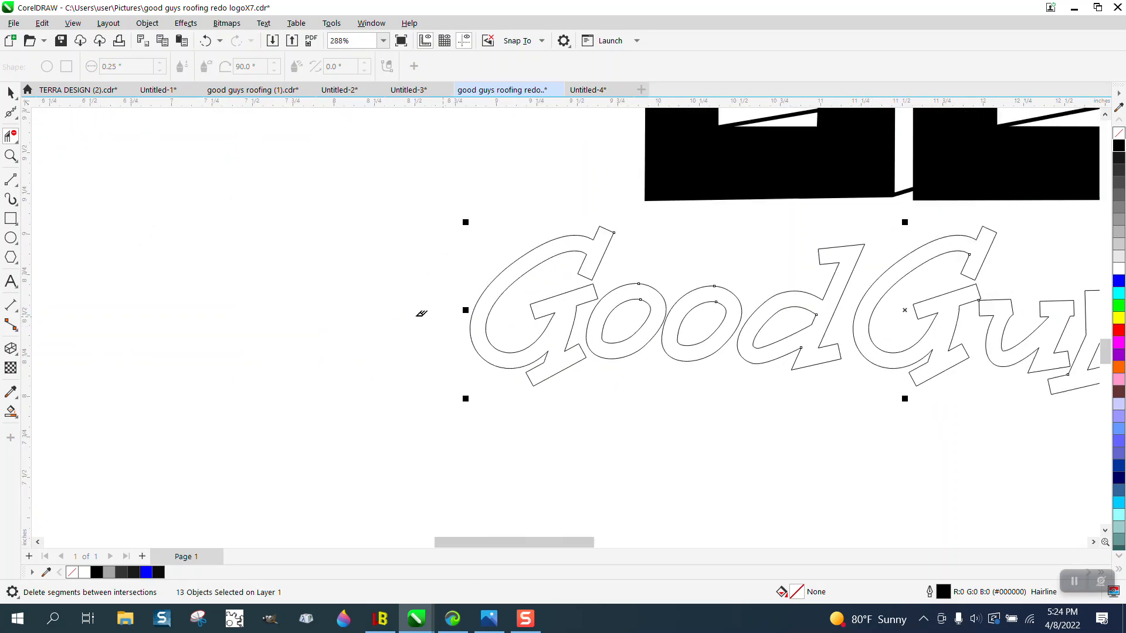
{"action": "scroll", "coordinate": [312, 304], "scroll_direction": "down", "scroll_amount": 2}
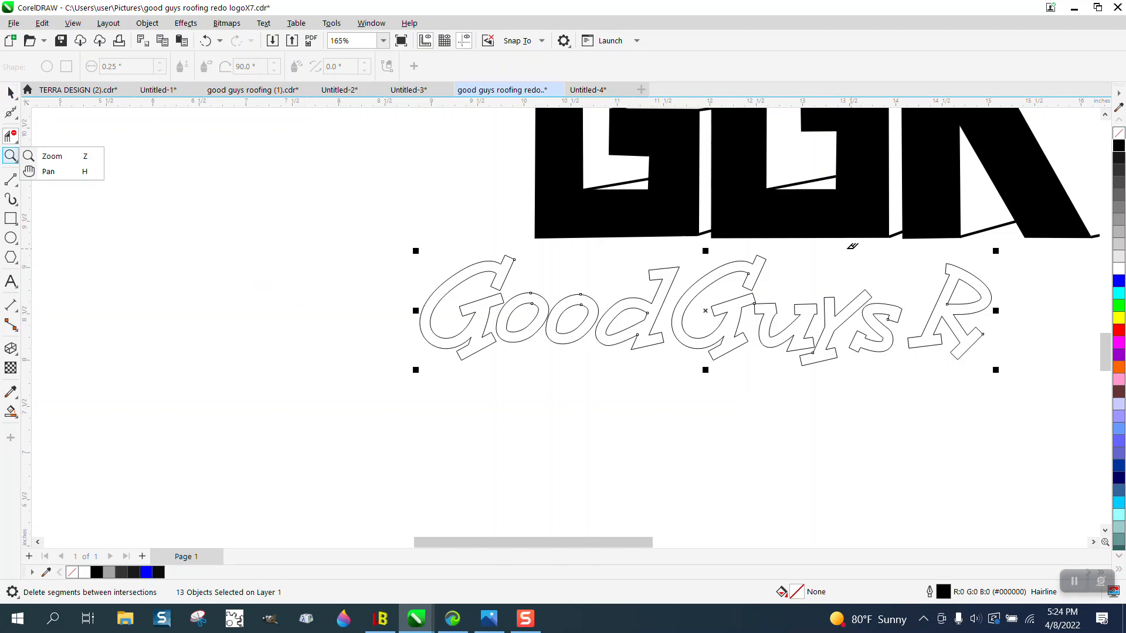
{"action": "left_click_drag", "start_coordinate": [854, 281], "coordinate": [957, 354]}
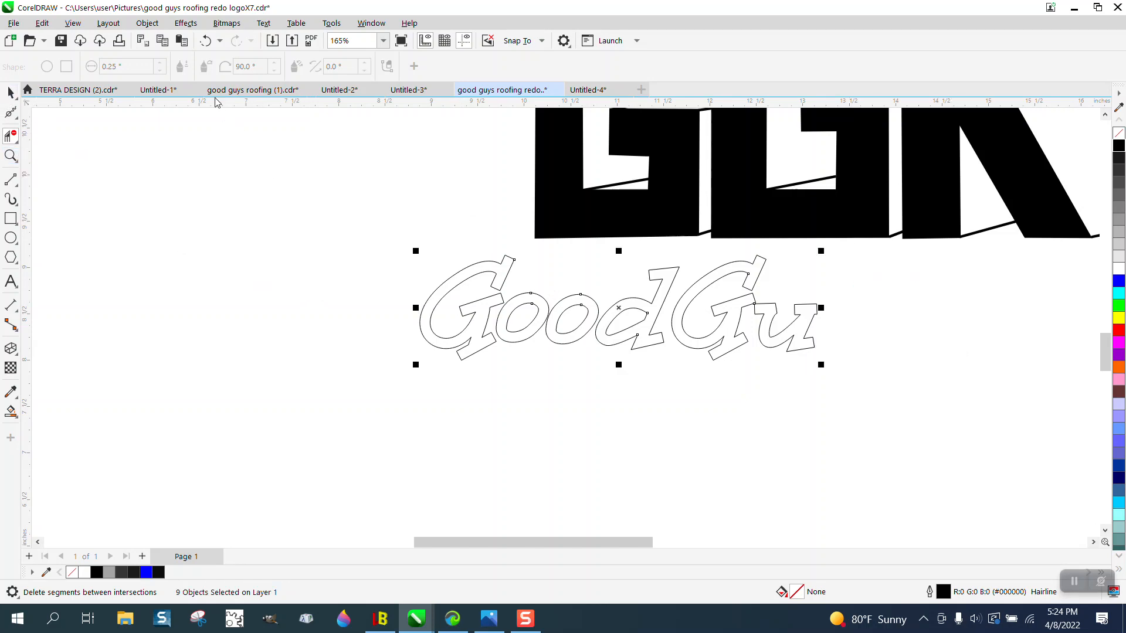
{"action": "left_click", "coordinate": [206, 40]}
- Delete the stray node near the upper tip of the letter s with the Shape tool
{"action": "left_click", "coordinate": [10, 92]}
{"action": "left_click", "coordinate": [10, 156]}
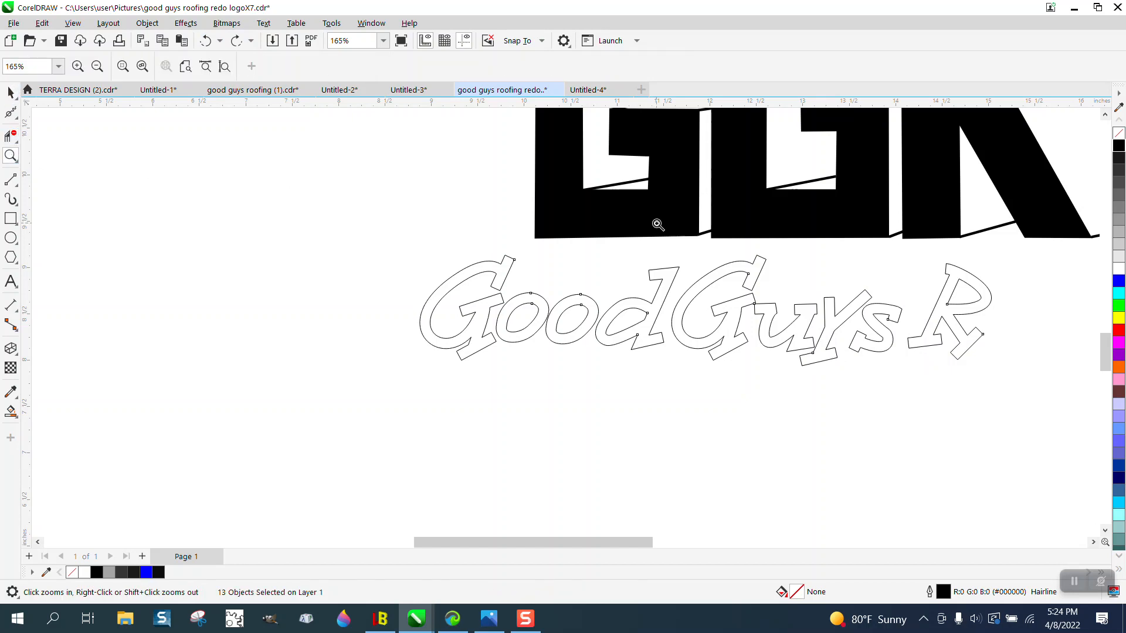
{"action": "left_click_drag", "start_coordinate": [839, 290], "coordinate": [1009, 396]}
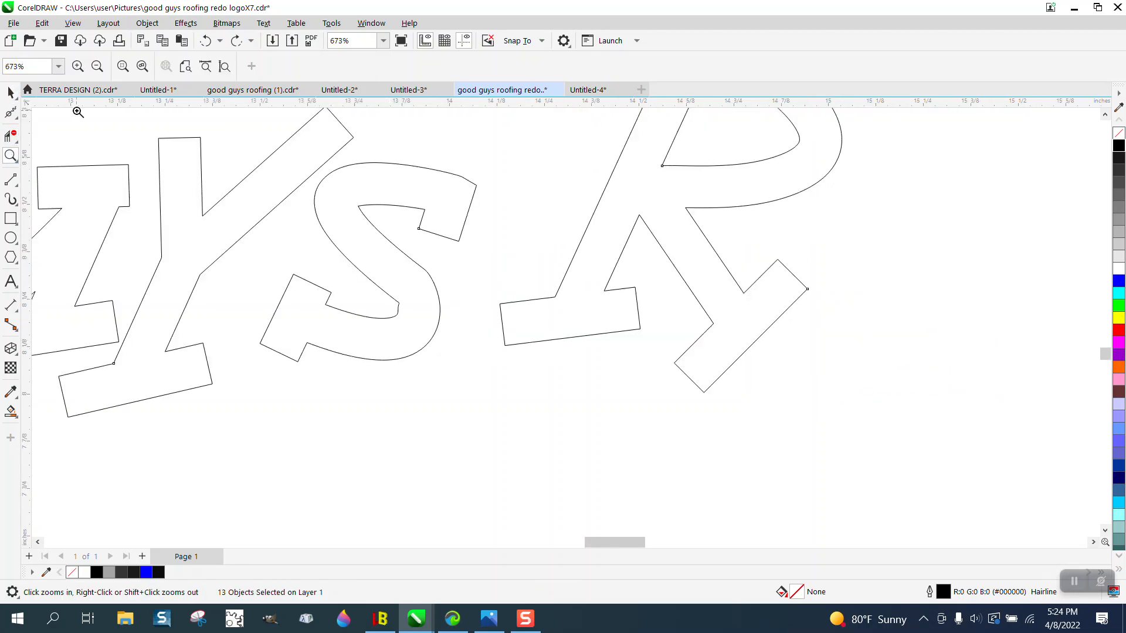
{"action": "left_click", "coordinate": [12, 113]}
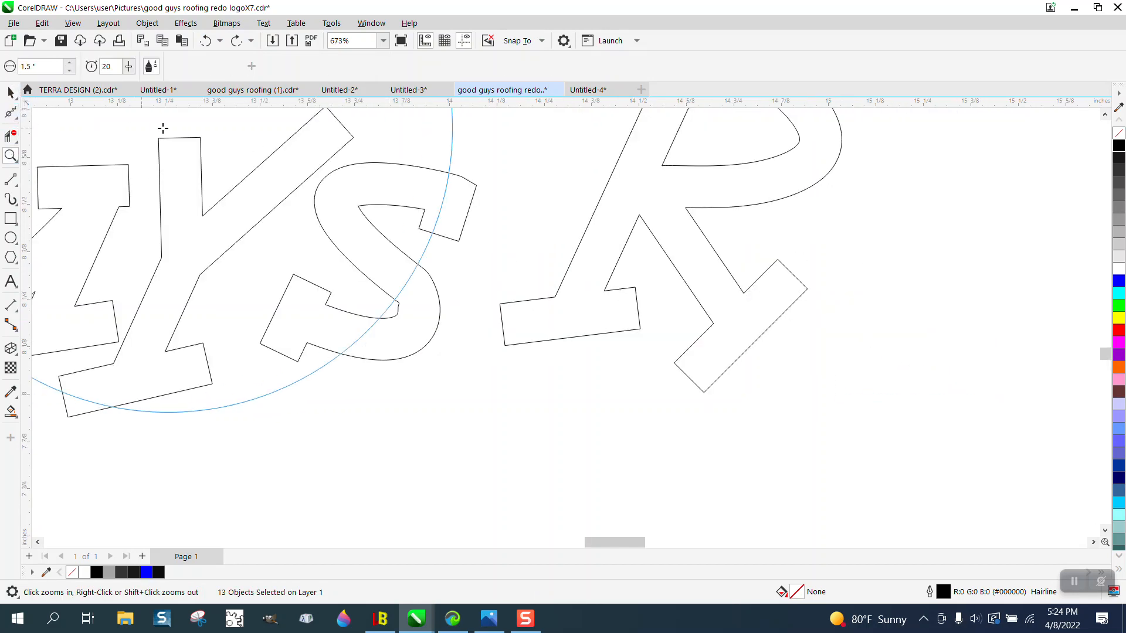
{"action": "left_click", "coordinate": [18, 122]}
{"action": "left_click", "coordinate": [41, 117]}
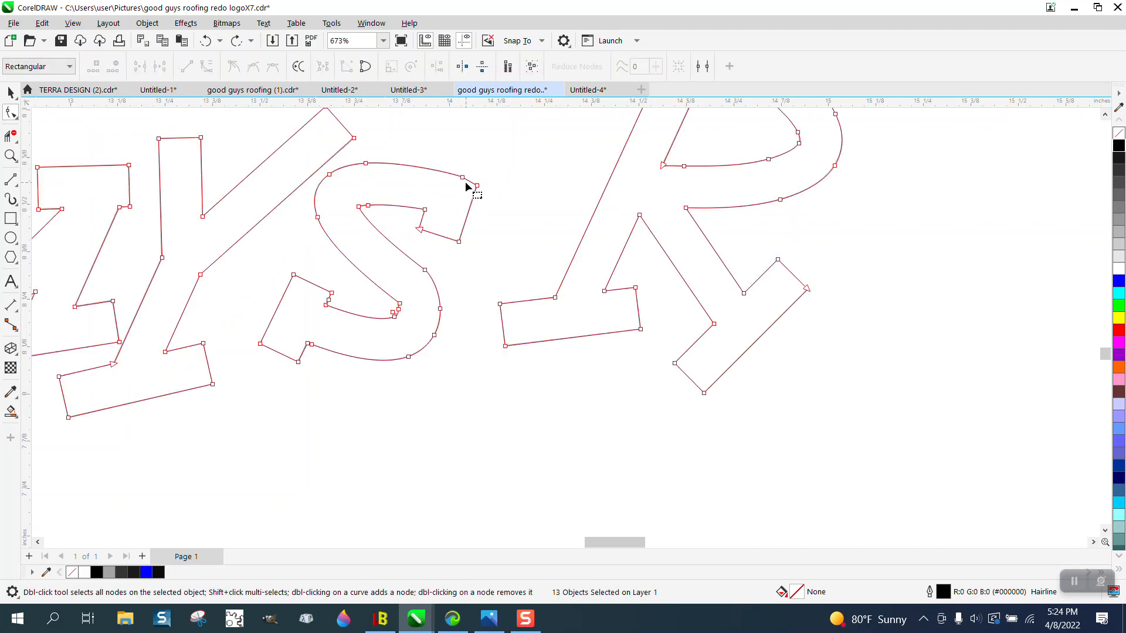
{"action": "left_click", "coordinate": [463, 177]}
{"action": "key", "text": "Delete"}
- Group the letter outlines of GoodGuys, leaving out the R
{"action": "scroll", "coordinate": [504, 183], "scroll_direction": "down", "scroll_amount": 2}
{"action": "scroll", "coordinate": [578, 244], "scroll_direction": "down", "scroll_amount": 3}
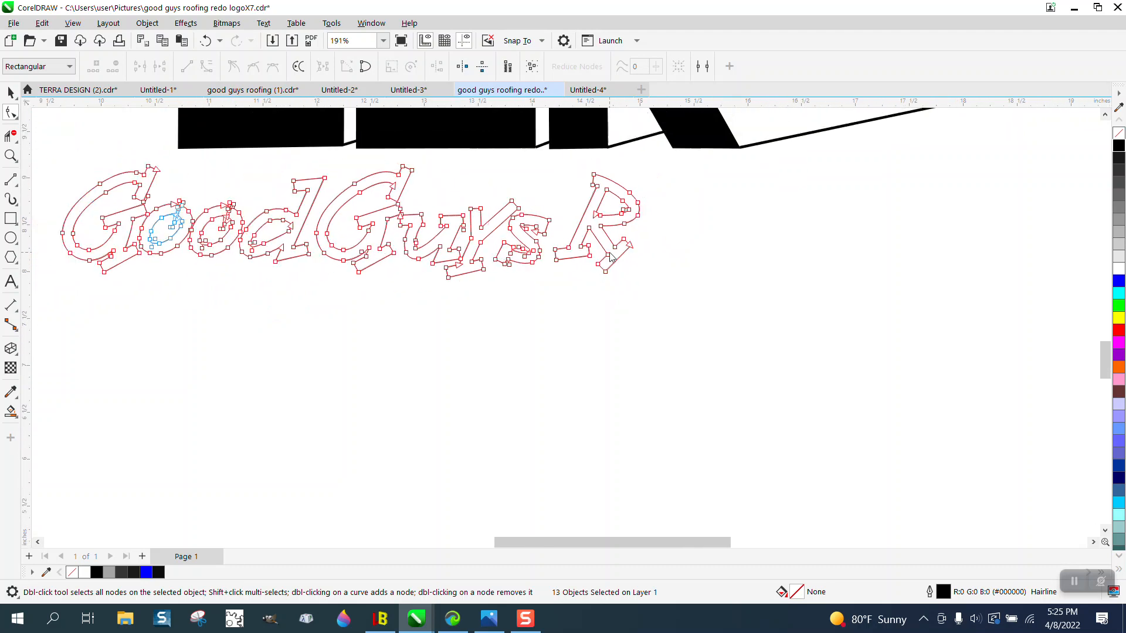
{"action": "left_click", "coordinate": [10, 92]}
{"action": "scroll", "coordinate": [295, 214], "scroll_direction": "down", "scroll_amount": 1}
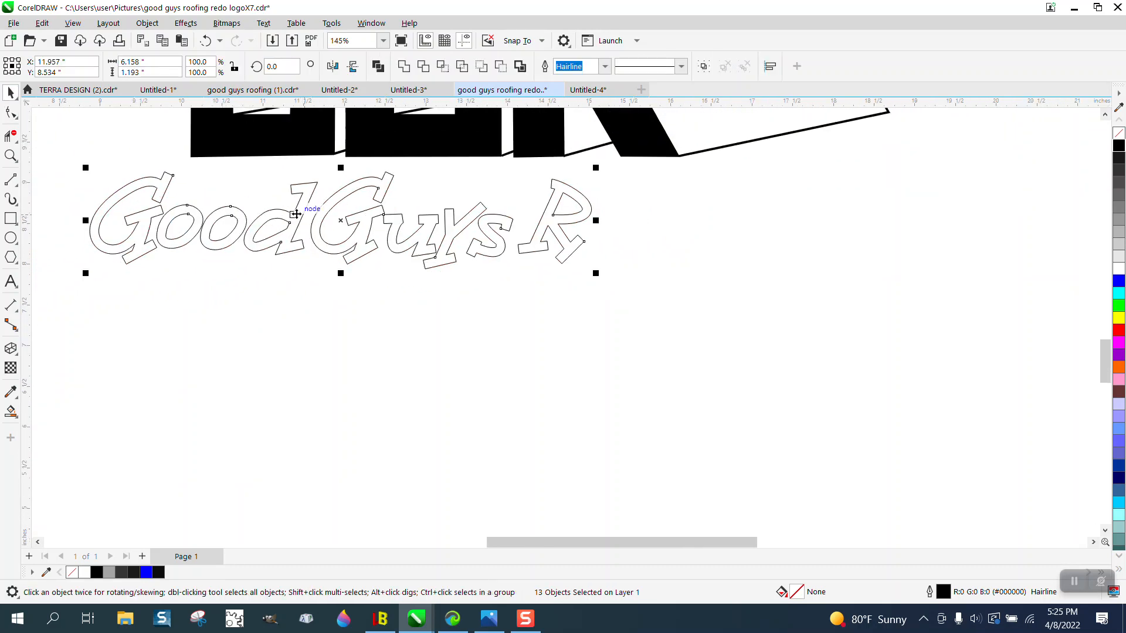
{"action": "left_click_drag", "start_coordinate": [67, 157], "coordinate": [301, 238]}
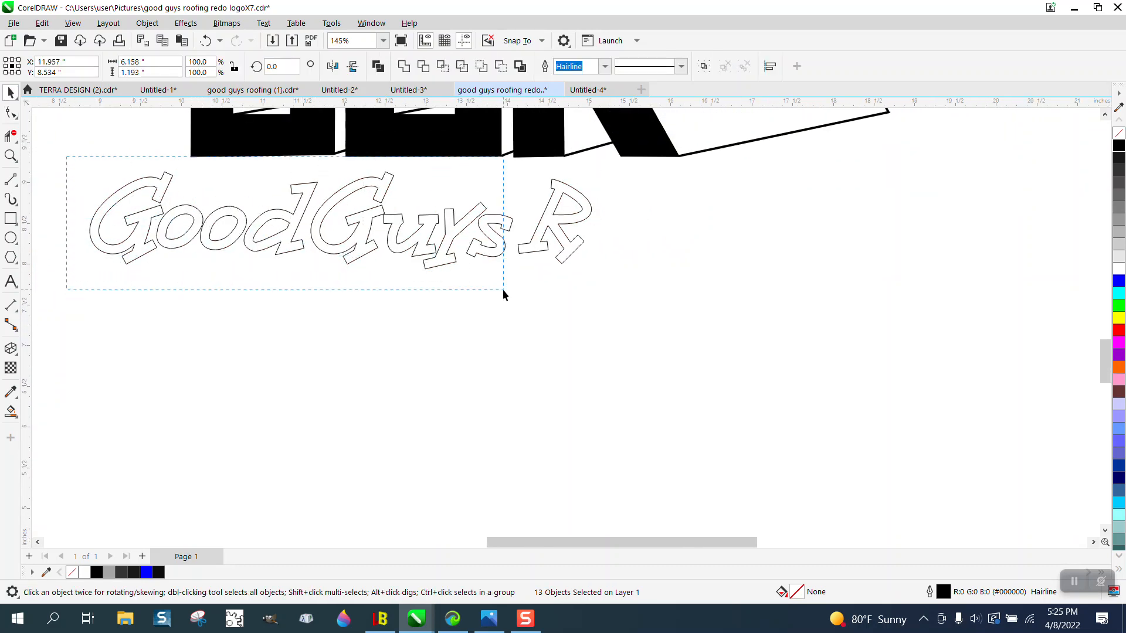
{"action": "left_click_drag", "start_coordinate": [504, 294], "coordinate": [515, 294]}
{"action": "left_click", "coordinate": [147, 23]}
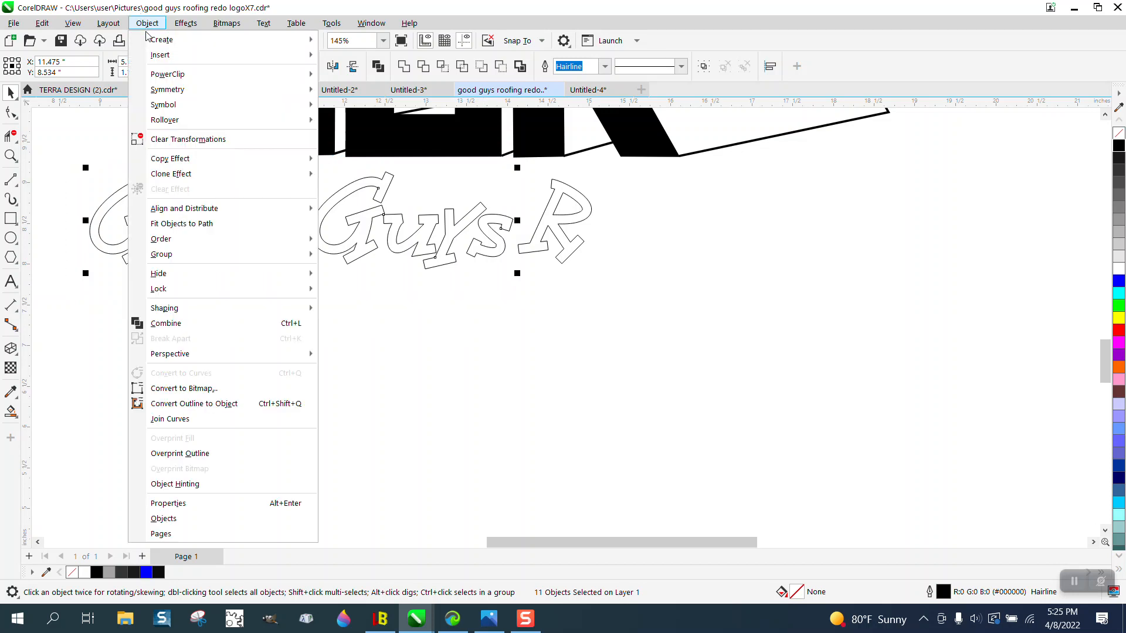
{"action": "mouse_move", "coordinate": [182, 255]}
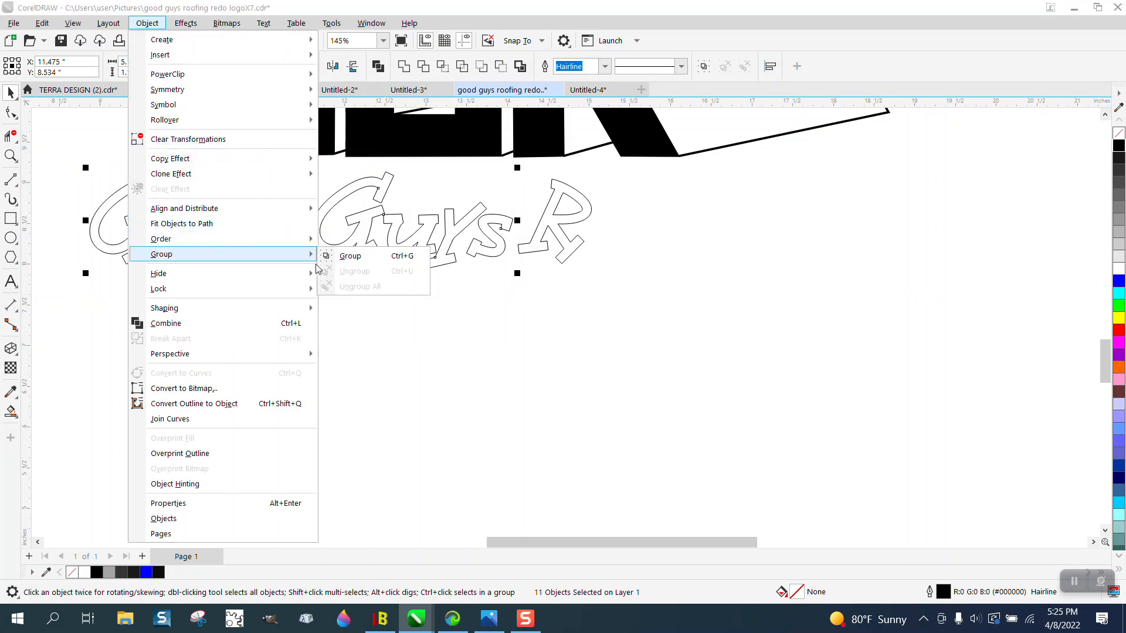
{"action": "left_click", "coordinate": [350, 256]}
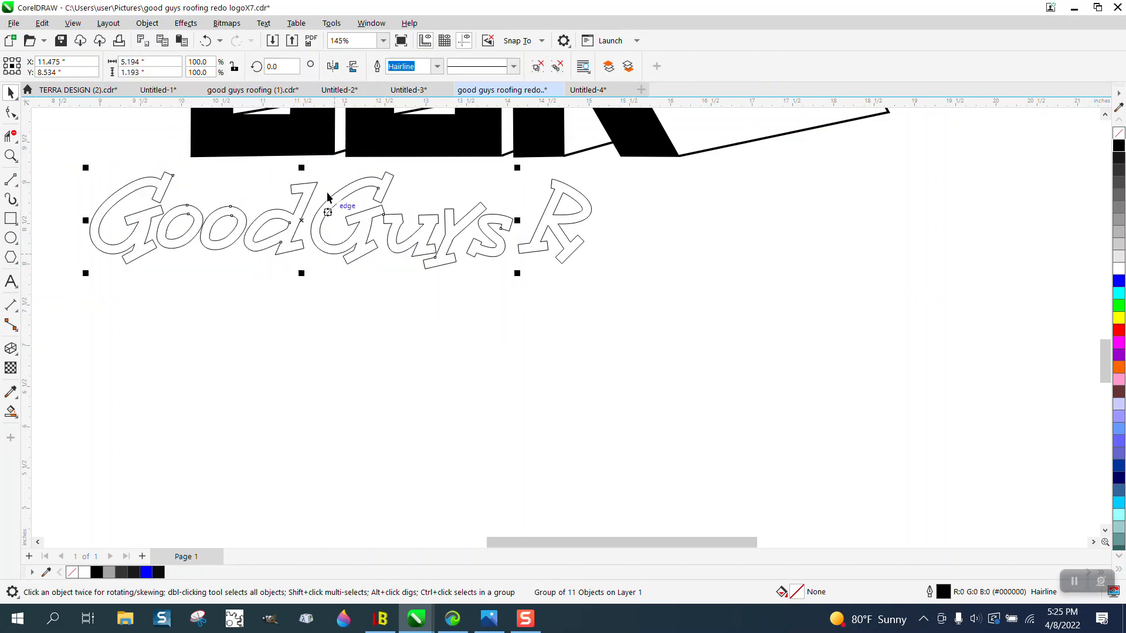
- Open the Contour settings for the GoodGuys group and set the contour outline color to red from the RGB Palette
{"action": "left_click", "coordinate": [199, 23]}
{"action": "left_click", "coordinate": [212, 333]}
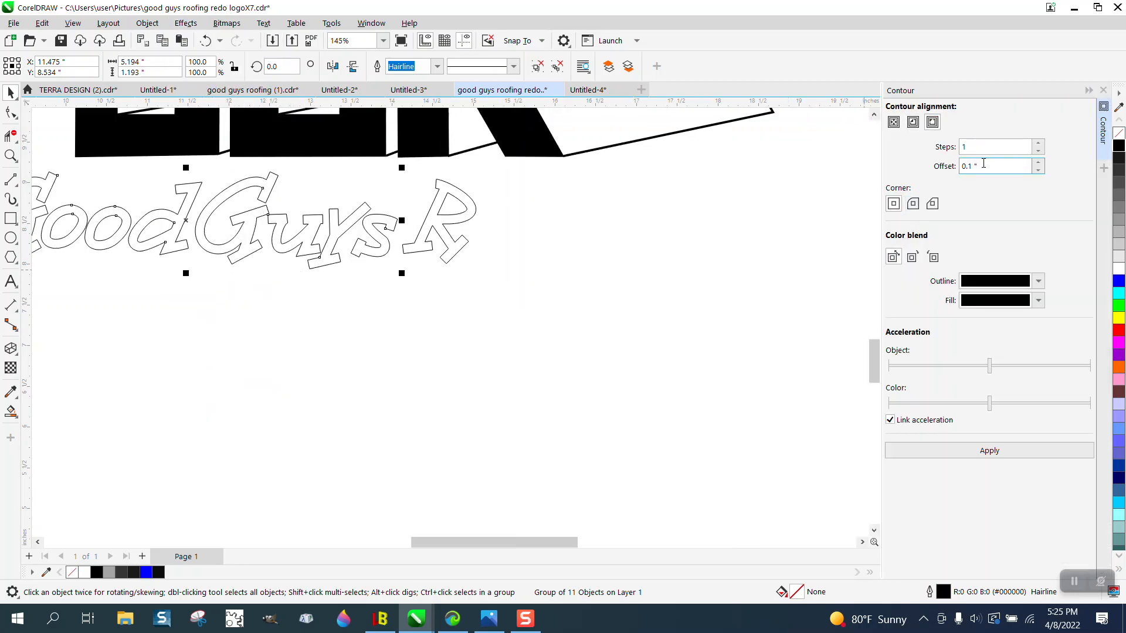
{"action": "left_click", "coordinate": [1038, 282]}
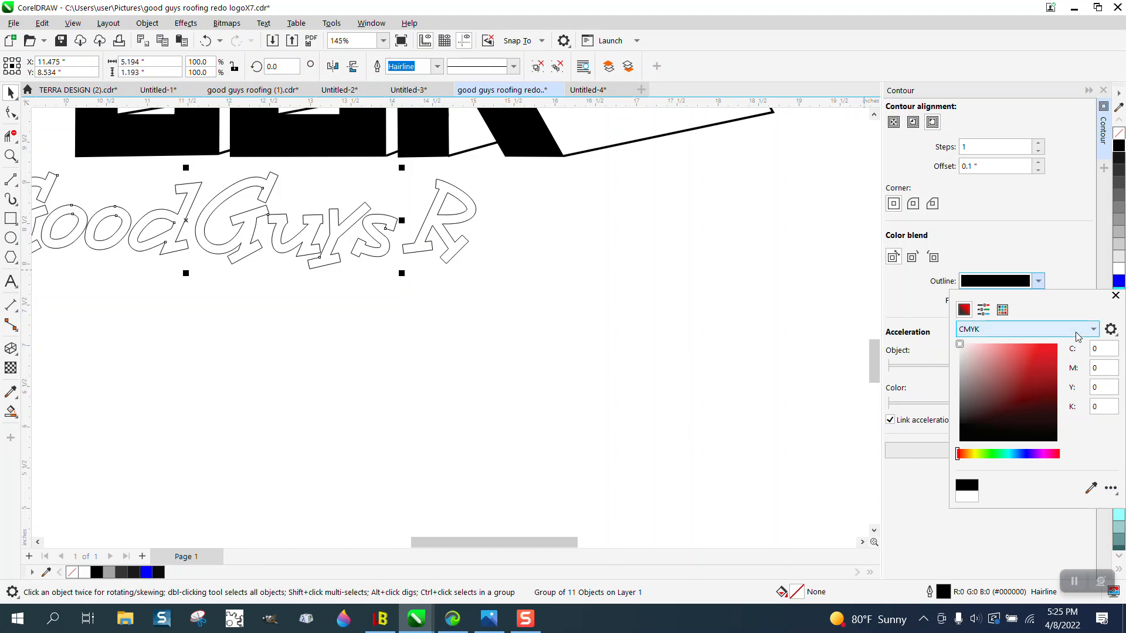
{"action": "left_click", "coordinate": [1094, 330]}
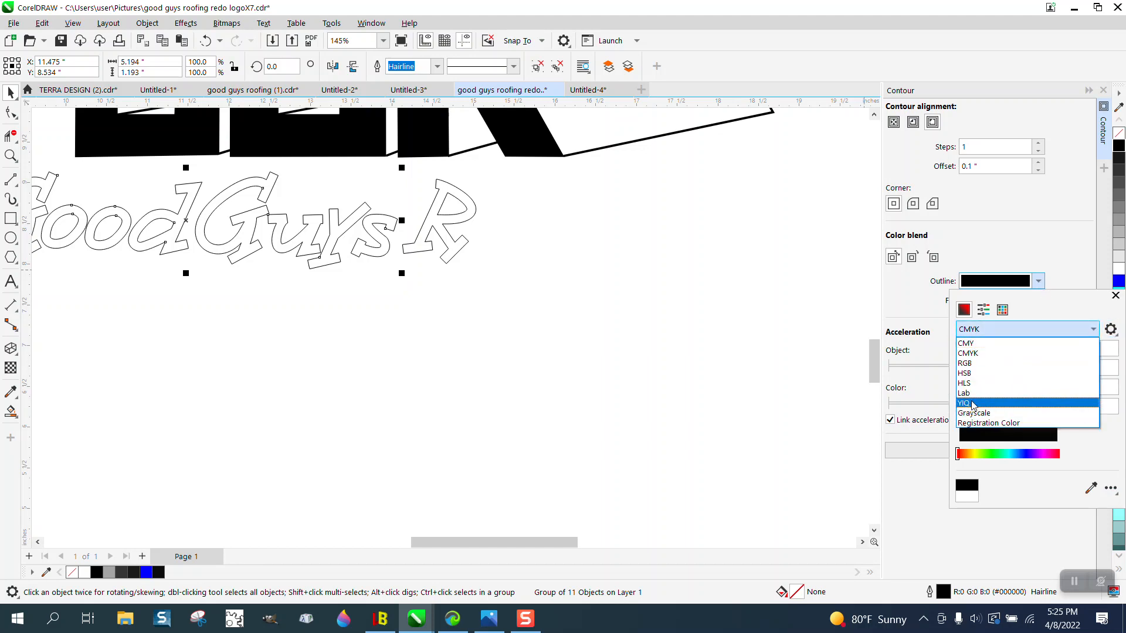
{"action": "left_click", "coordinate": [976, 363]}
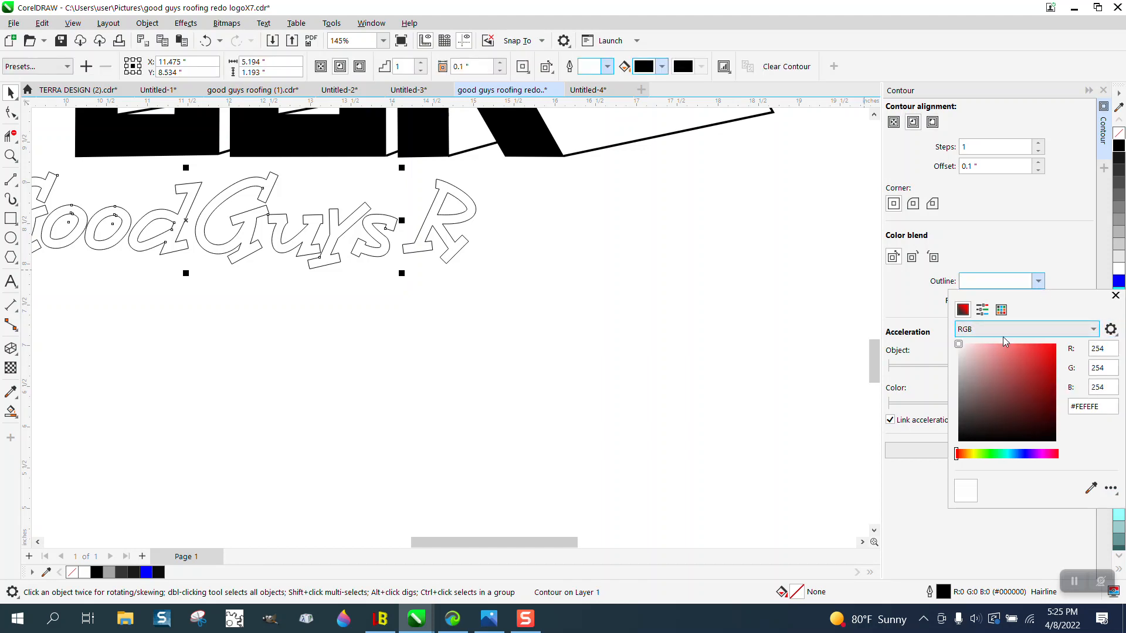
{"action": "left_click", "coordinate": [1002, 311]}
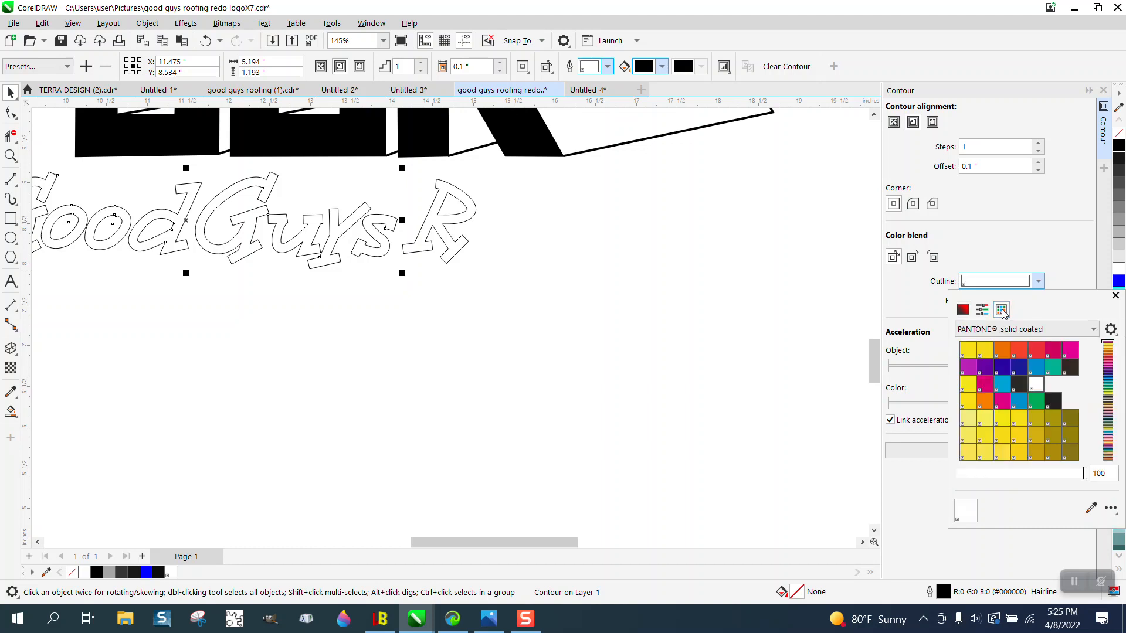
{"action": "left_click", "coordinate": [1094, 330]}
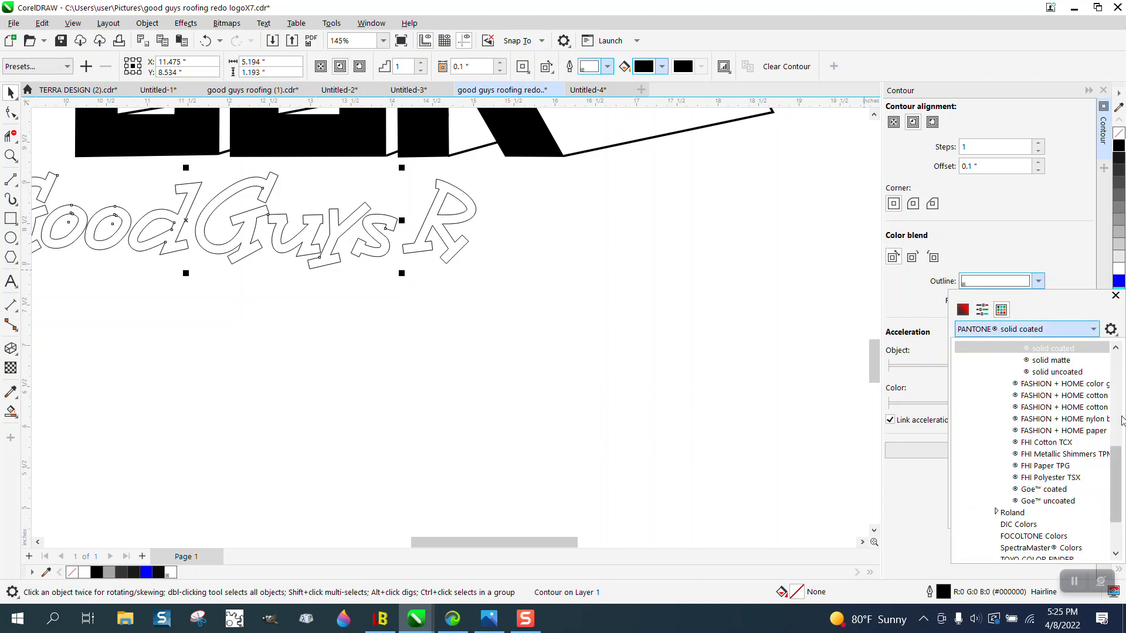
{"action": "scroll", "coordinate": [1100, 512], "scroll_direction": "down", "scroll_amount": 2}
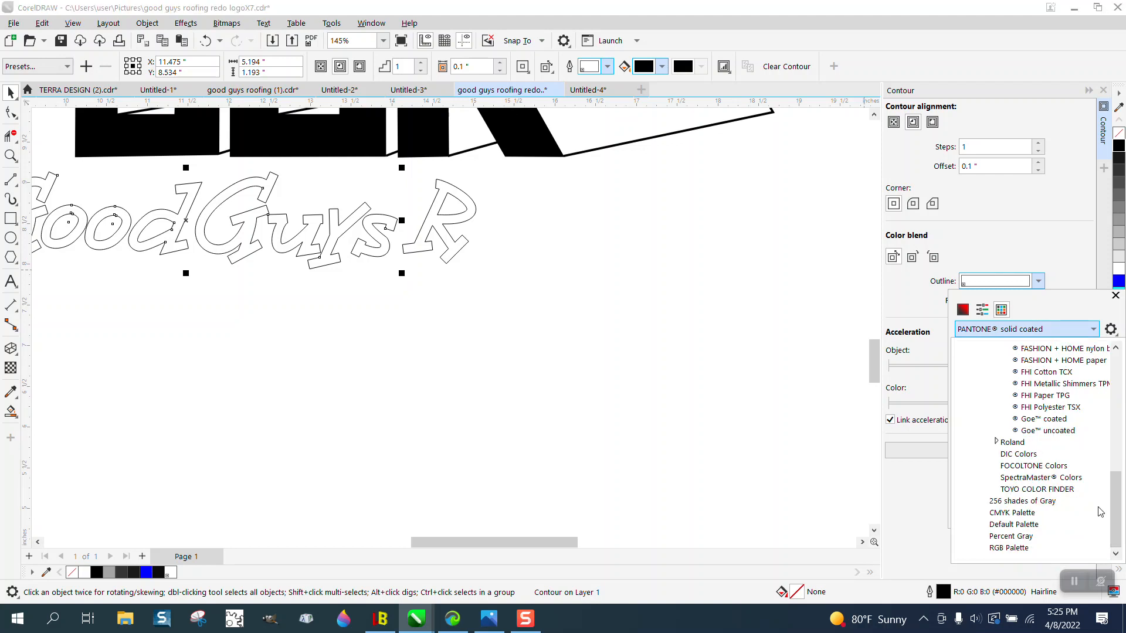
{"action": "left_click", "coordinate": [1021, 548]}
{"action": "left_click", "coordinate": [1080, 369]}
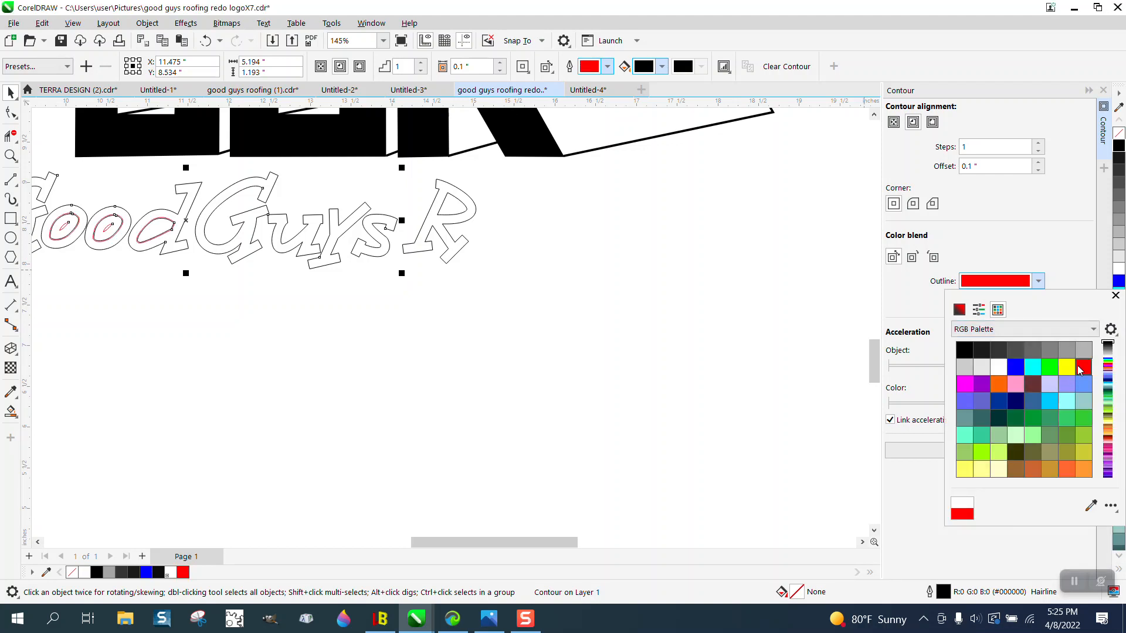
{"action": "left_click", "coordinate": [727, 299]}
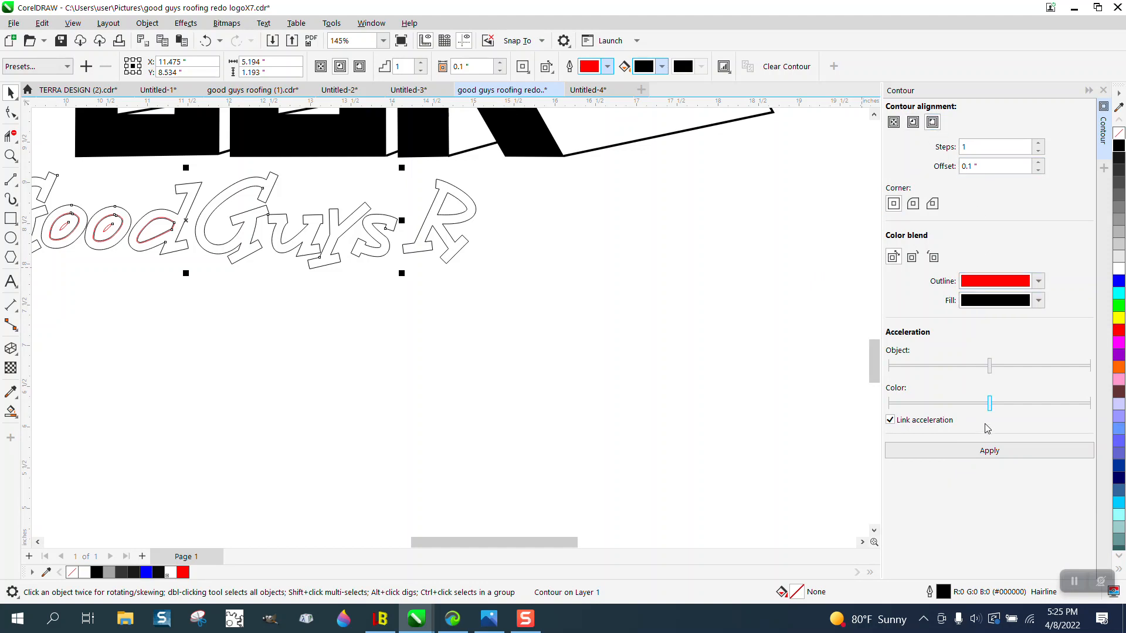
- Try a 0.1-inch outside contour on the GoodGuys group, then a 0.05-inch inside contour with round corners, undoing each
{"action": "left_click", "coordinate": [991, 455]}
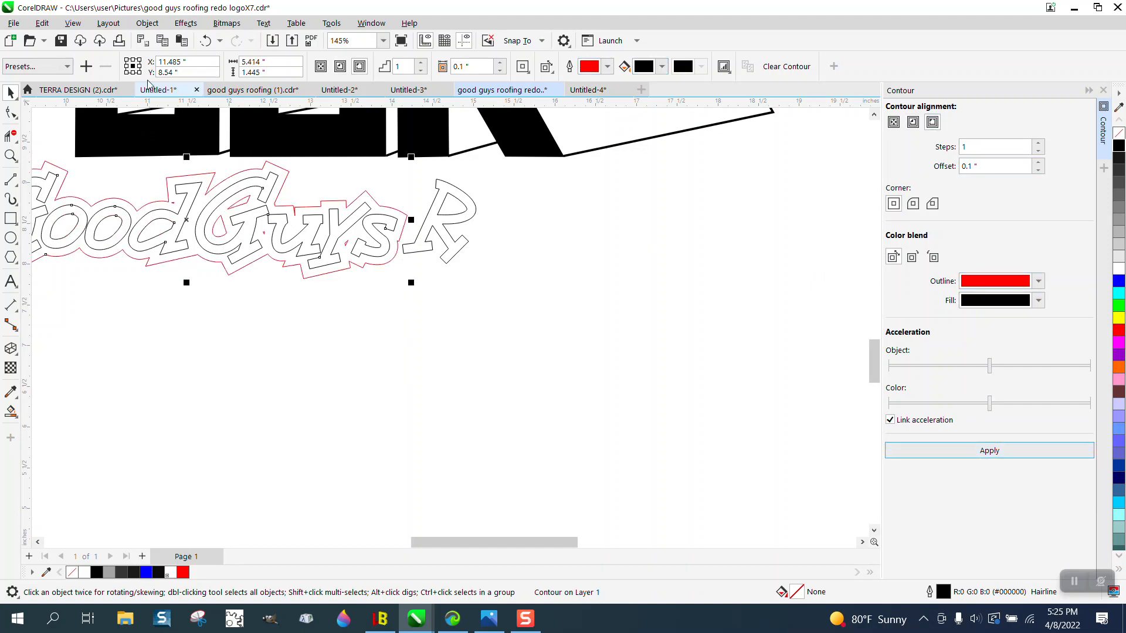
{"action": "left_click", "coordinate": [205, 41]}
{"action": "left_click", "coordinate": [977, 167]}
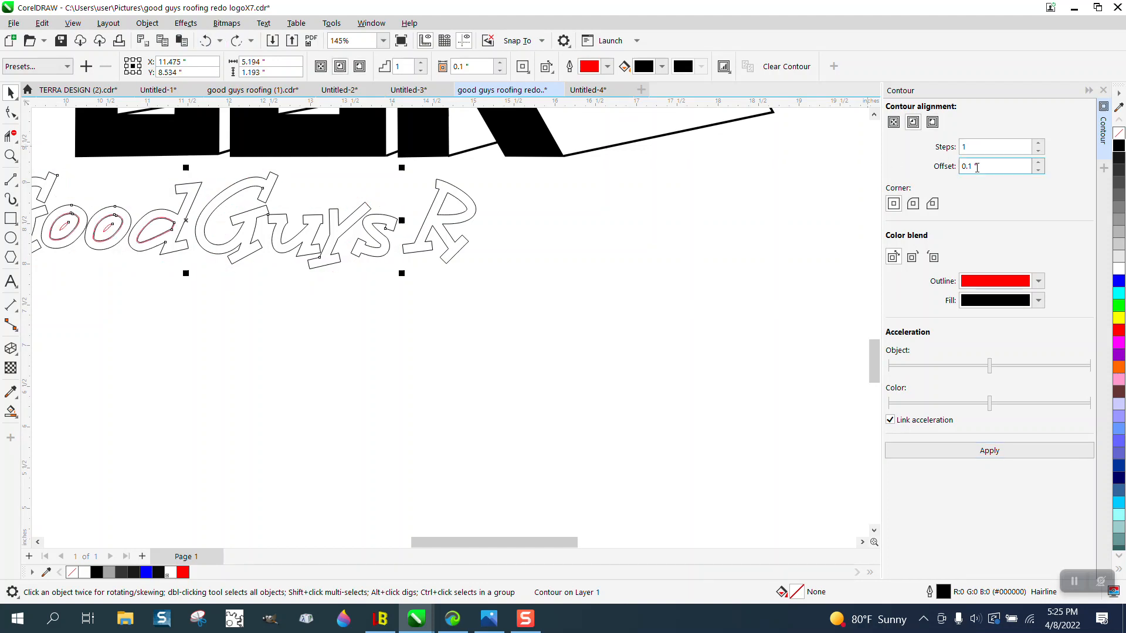
{"action": "left_click_drag", "start_coordinate": [977, 167], "coordinate": [924, 169]}
{"action": "type", "text": ".05"}
{"action": "left_click", "coordinate": [913, 208]}
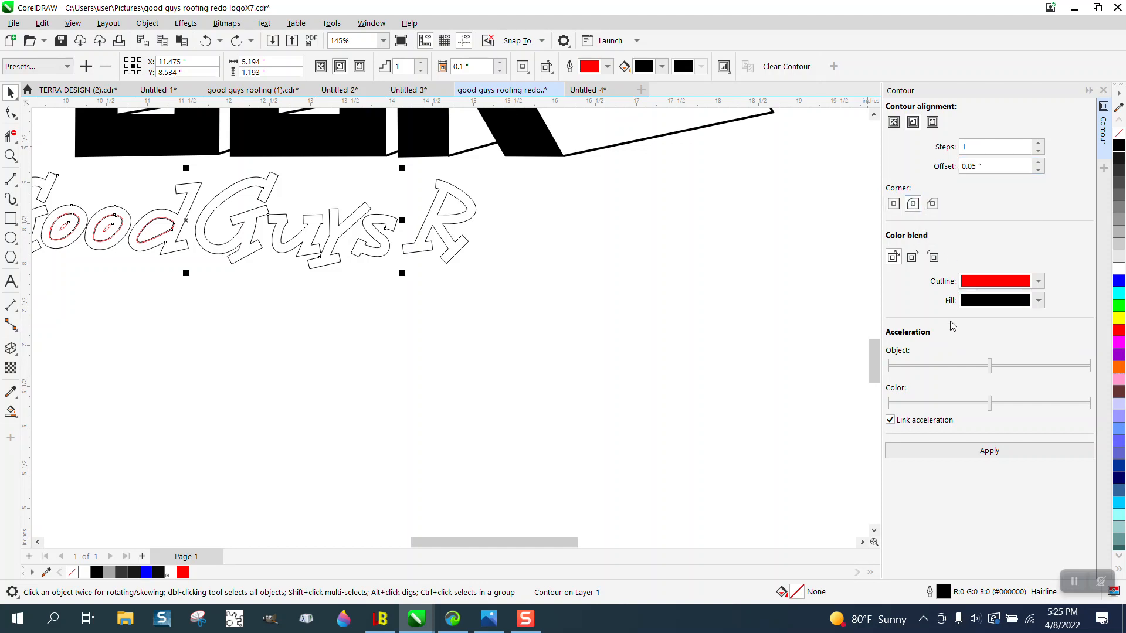
{"action": "left_click", "coordinate": [994, 457]}
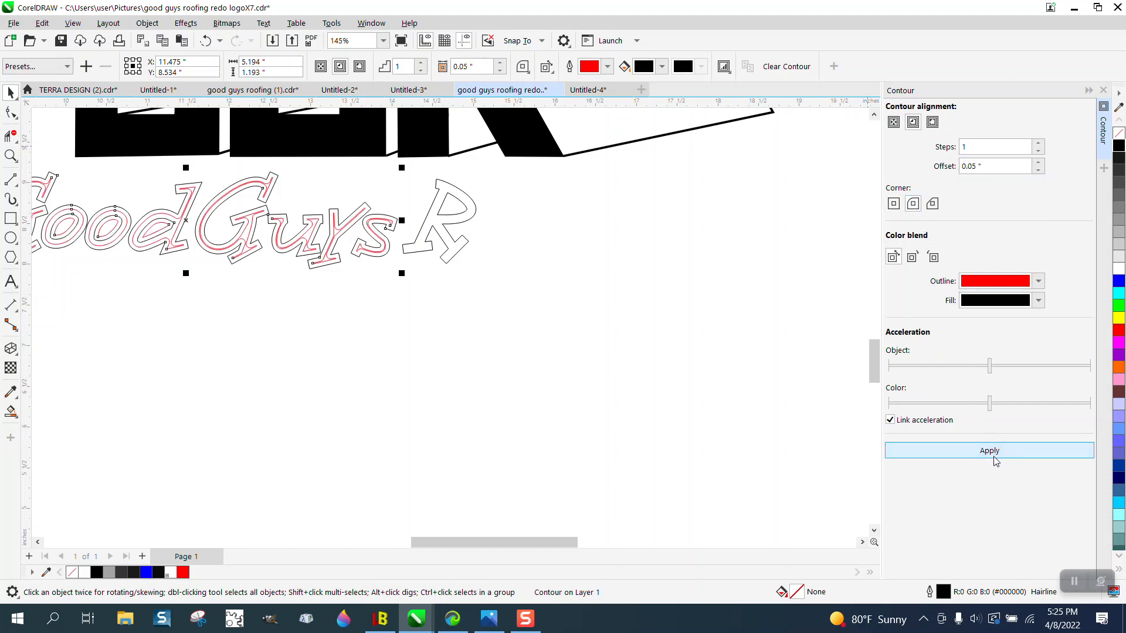
{"action": "key", "text": "ctrl+z"}
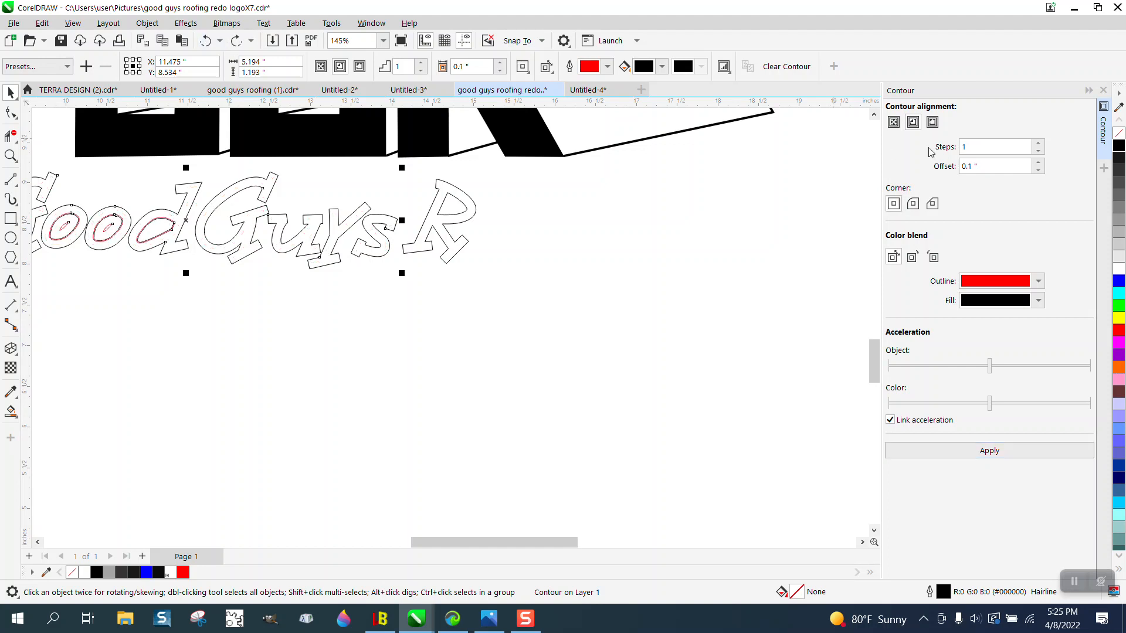
- Retry the 0.1-inch outside contour and the 0.05-inch round-cornered inside contour on the GoodGuys group, undoing both
{"action": "left_click", "coordinate": [933, 122]}
{"action": "left_click", "coordinate": [988, 451]}
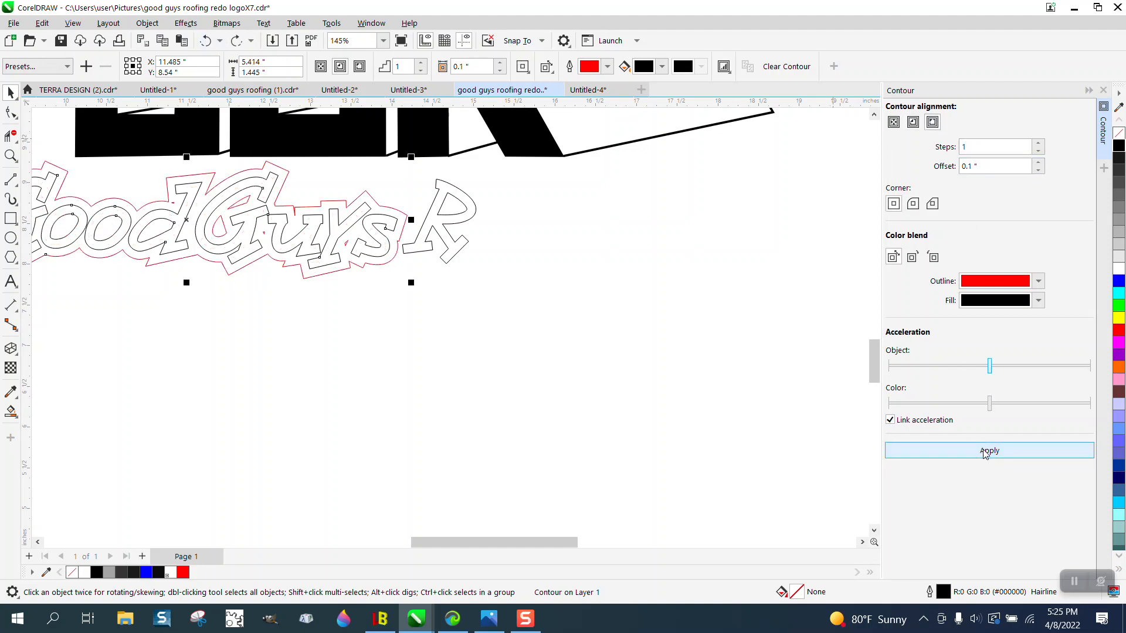
{"action": "left_click", "coordinate": [205, 40]}
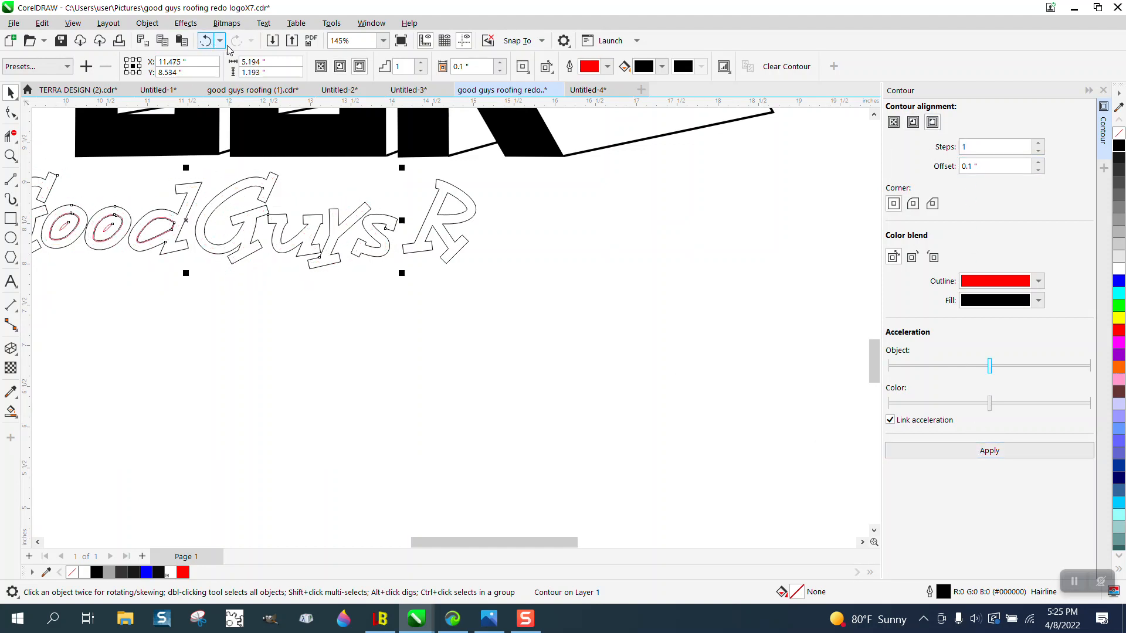
{"action": "left_click_drag", "start_coordinate": [980, 167], "coordinate": [940, 168]}
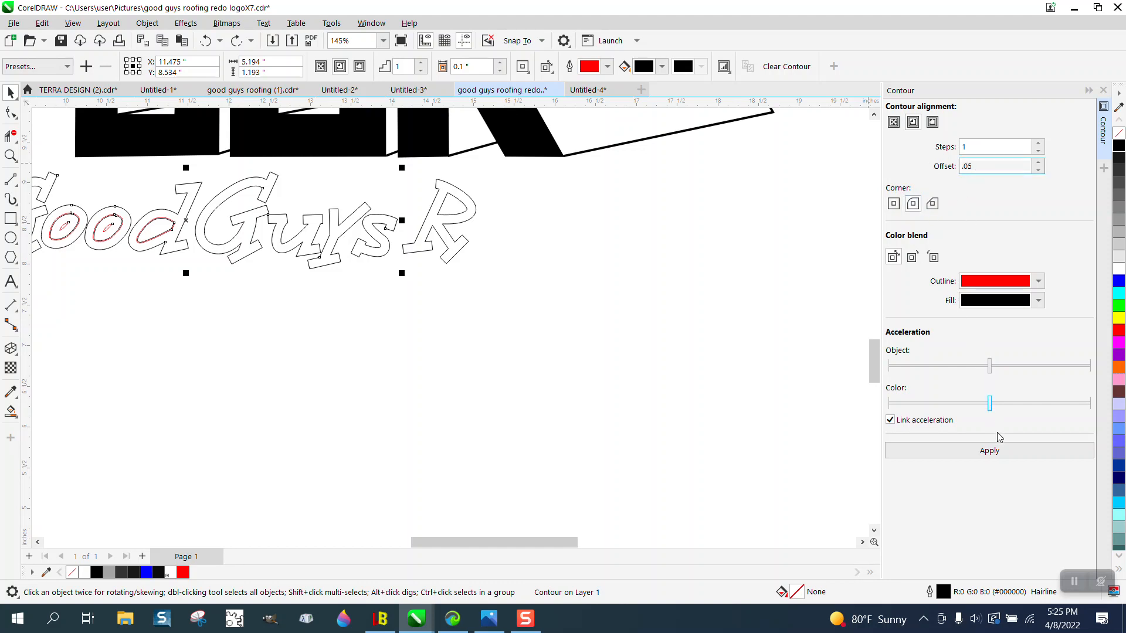
{"action": "left_click", "coordinate": [996, 451]}
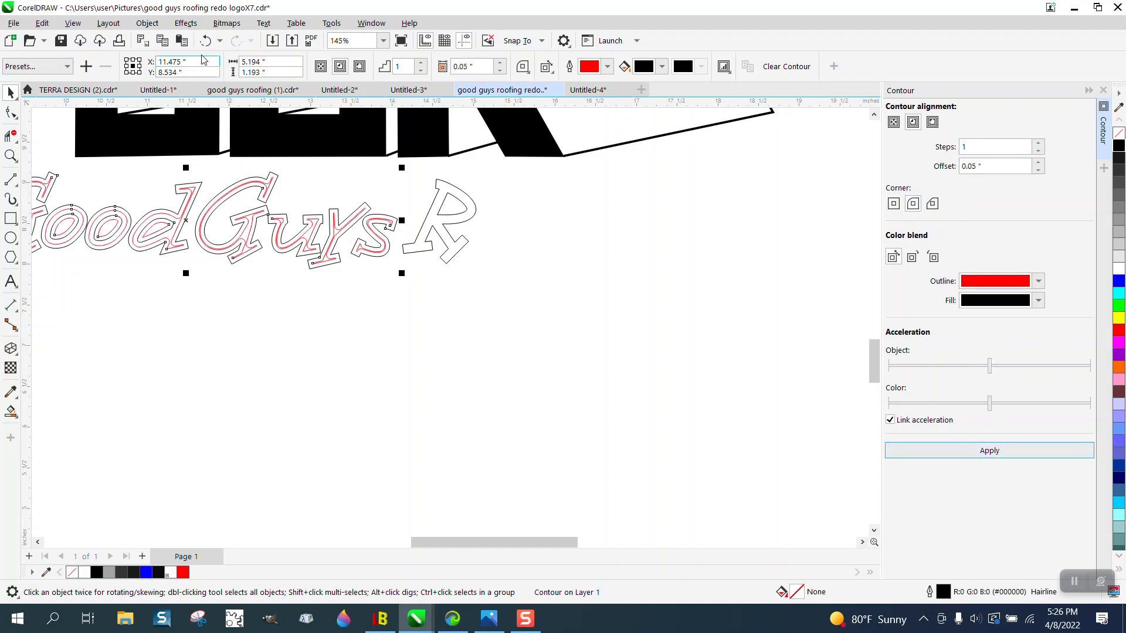
{"action": "key", "text": "ctrl+z"}
- Apply a one-step outside contour to the GoodGuys group with a 0.05-inch offset, round corners and red outline
{"action": "left_click", "coordinate": [932, 123]}
{"action": "left_click", "coordinate": [982, 167]}
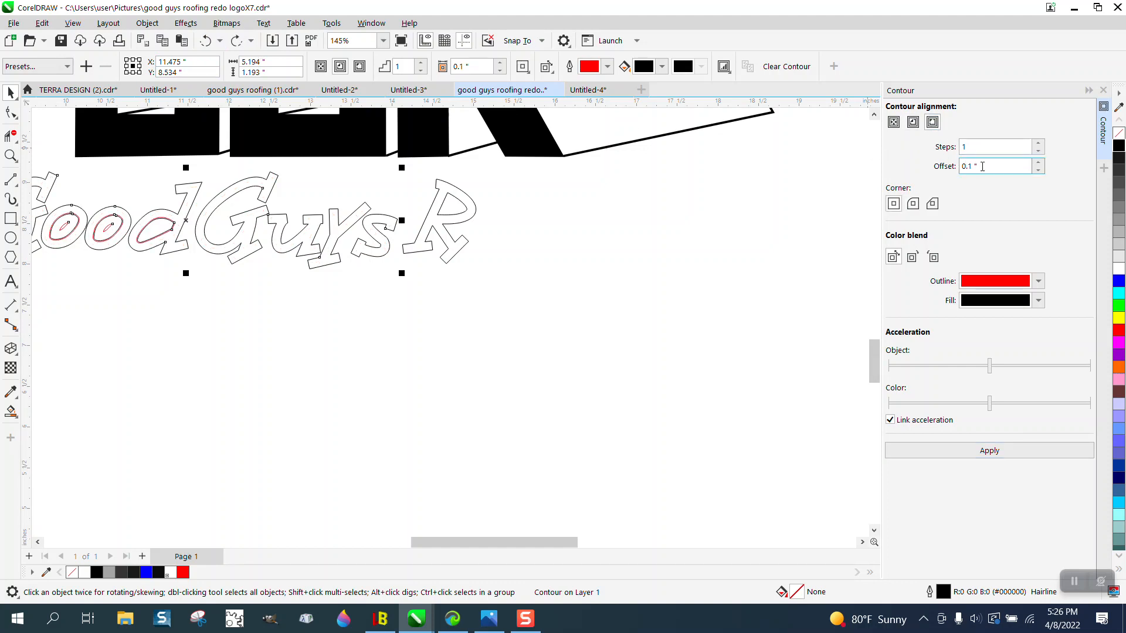
{"action": "type", "text": ".05"}
{"action": "left_click", "coordinate": [914, 204]}
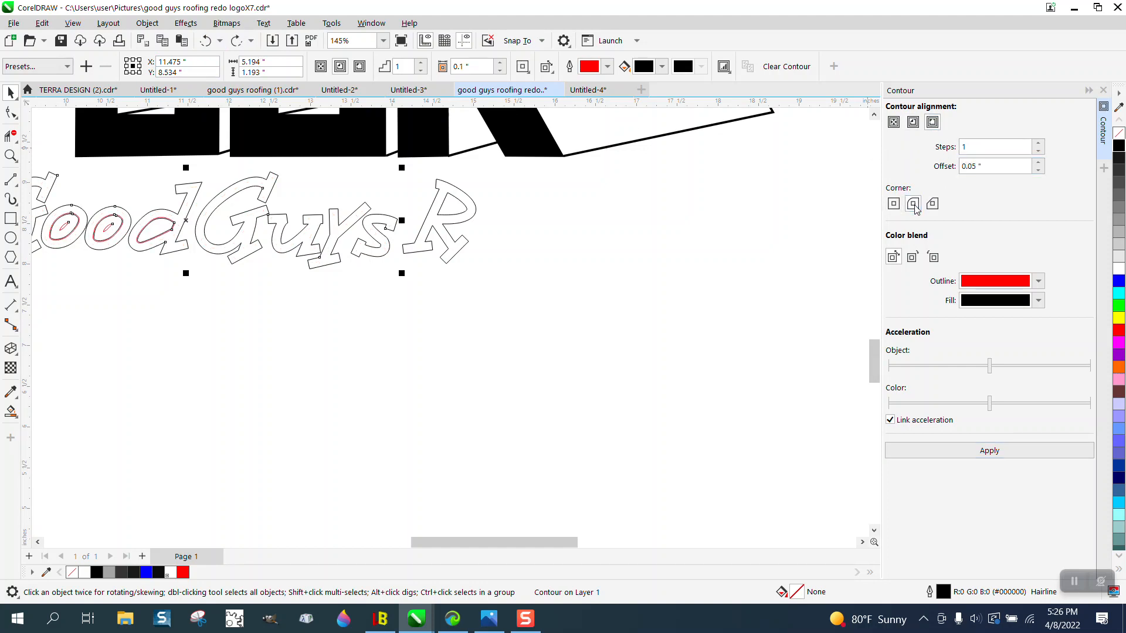
{"action": "left_click", "coordinate": [1005, 450]}
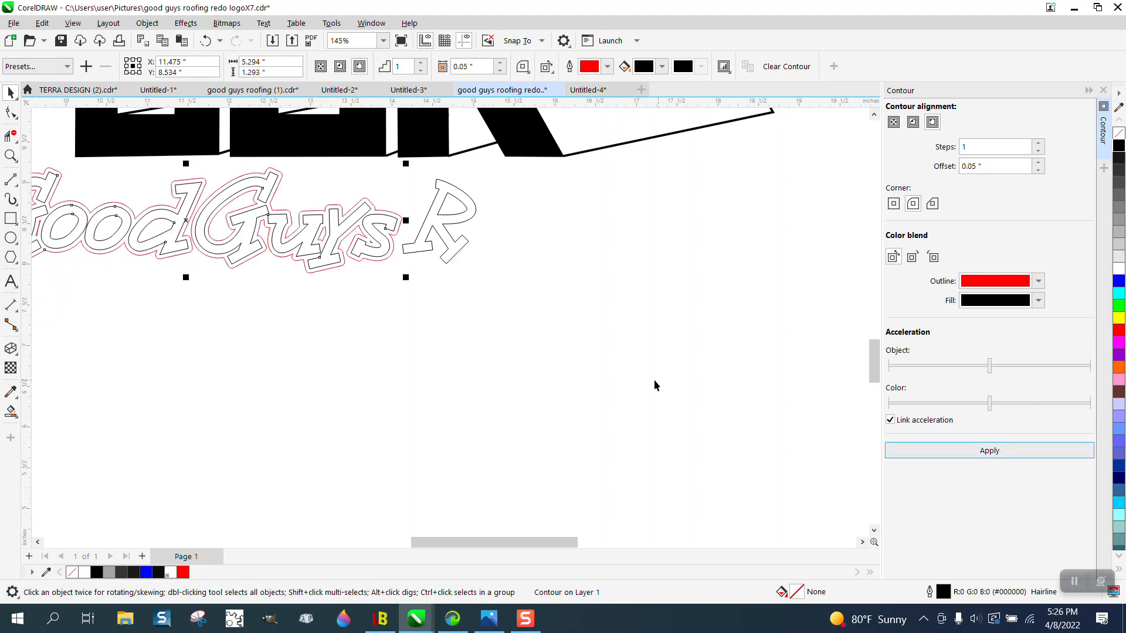
- Try to ungroup the GoodGuys letters while they are still linked to their contour
{"action": "scroll", "coordinate": [456, 322], "scroll_direction": "down", "scroll_amount": 1}
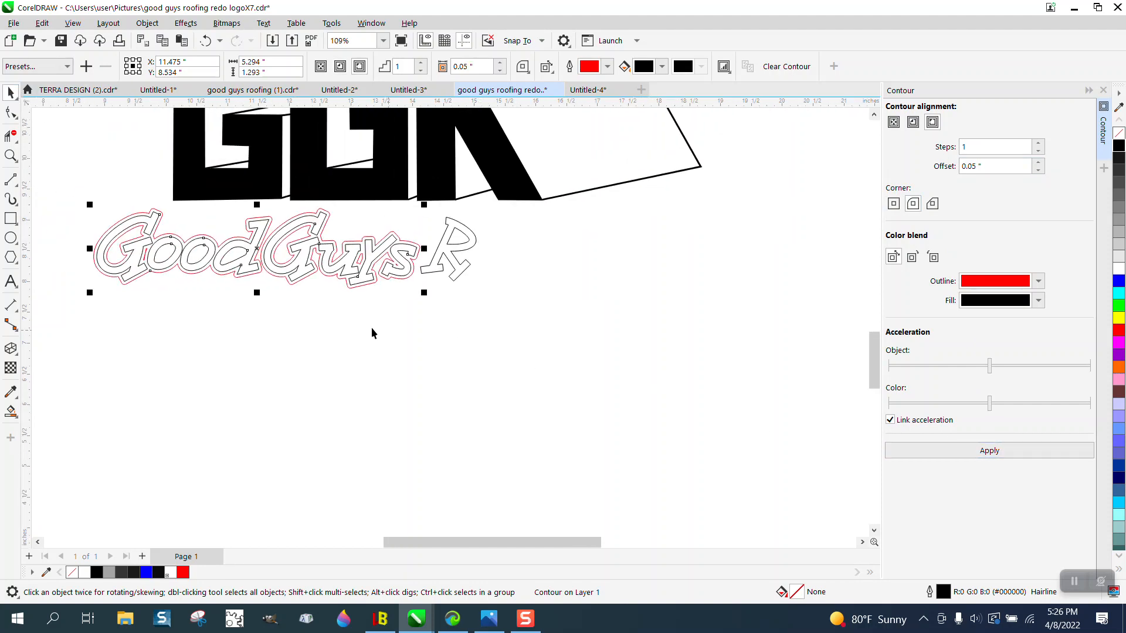
{"action": "left_click", "coordinate": [10, 155]}
{"action": "left_click_drag", "start_coordinate": [80, 213], "coordinate": [676, 371]}
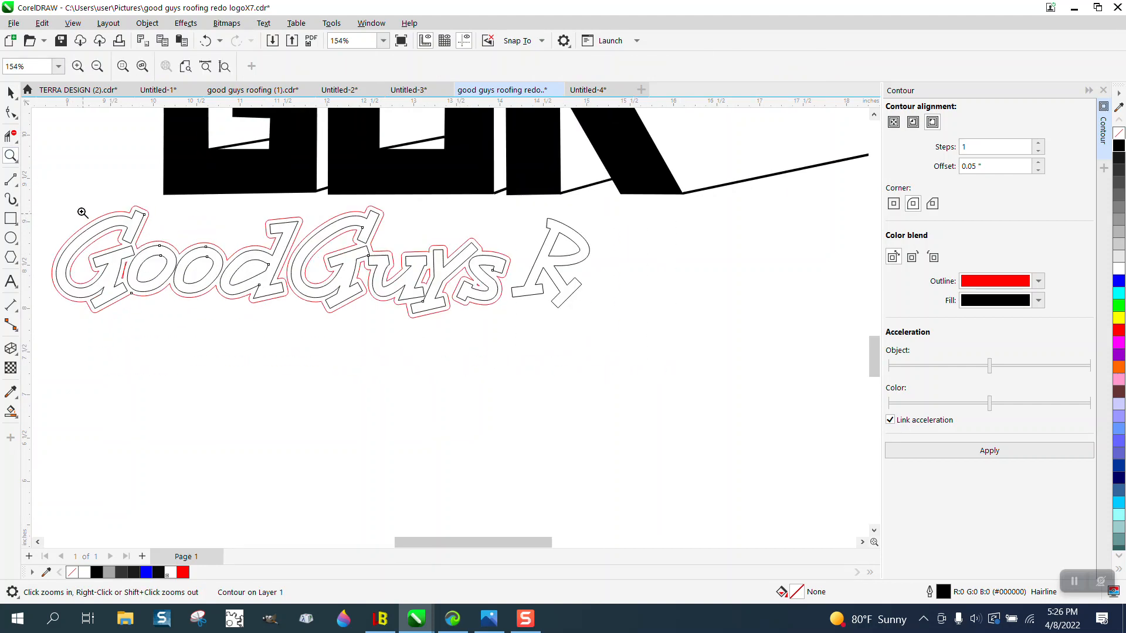
{"action": "left_click", "coordinate": [10, 93]}
{"action": "left_click", "coordinate": [126, 215]}
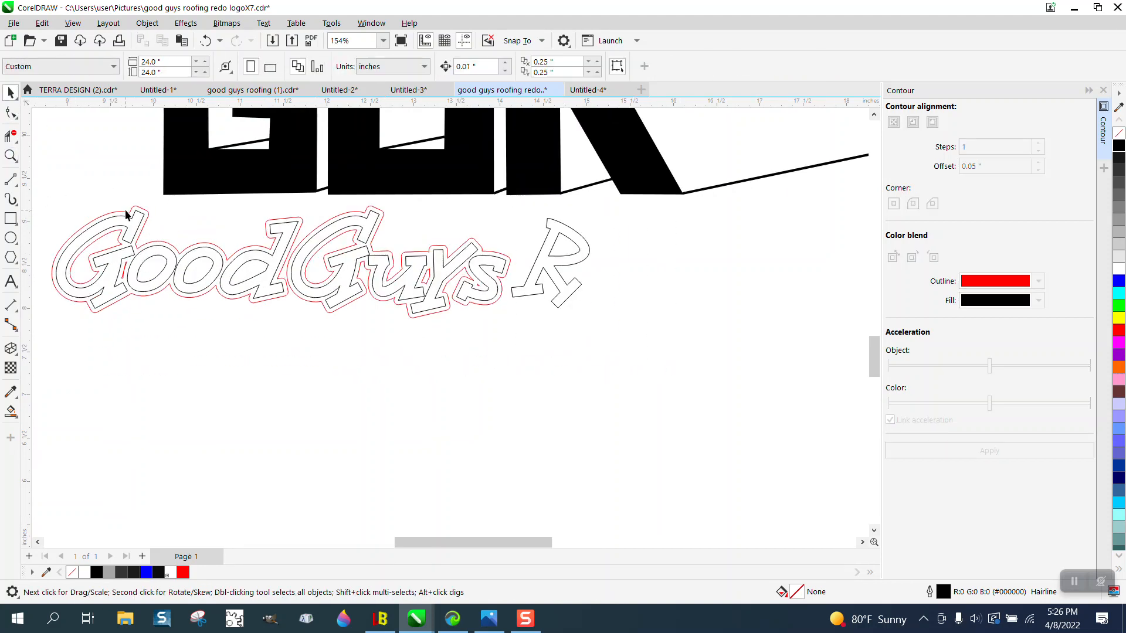
{"action": "left_click", "coordinate": [152, 258]}
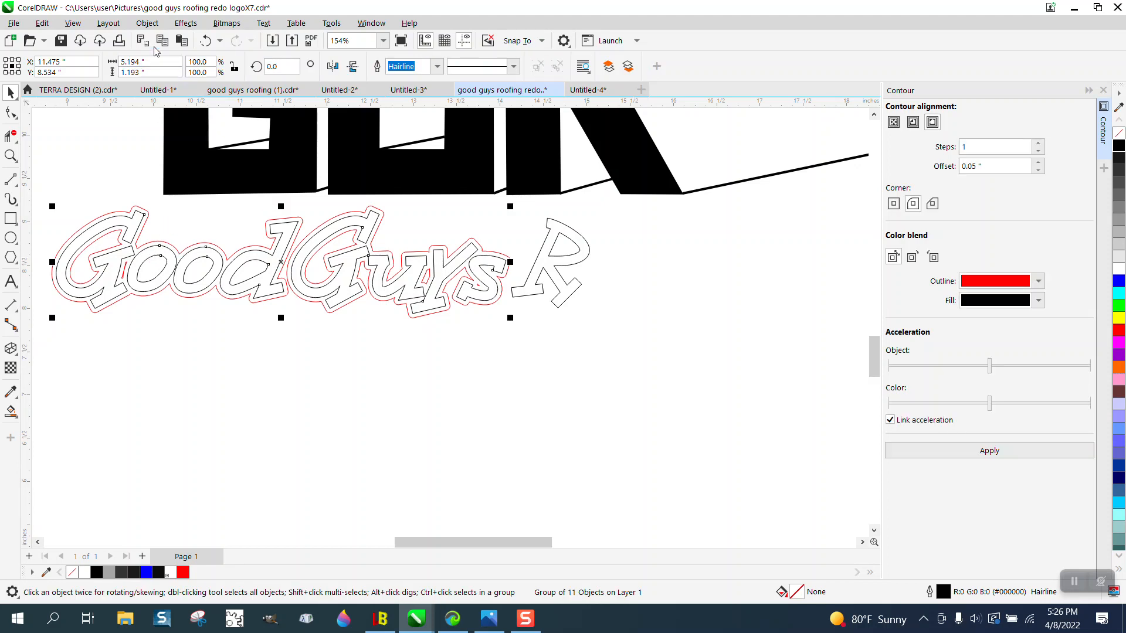
{"action": "left_click", "coordinate": [148, 23]}
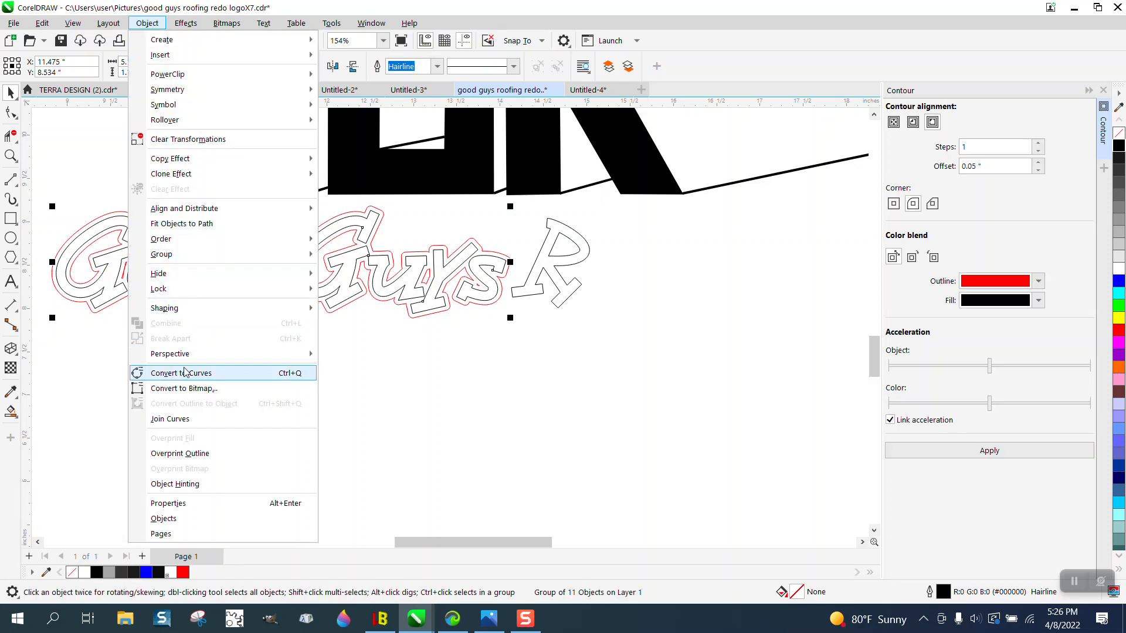
{"action": "mouse_move", "coordinate": [175, 257]}
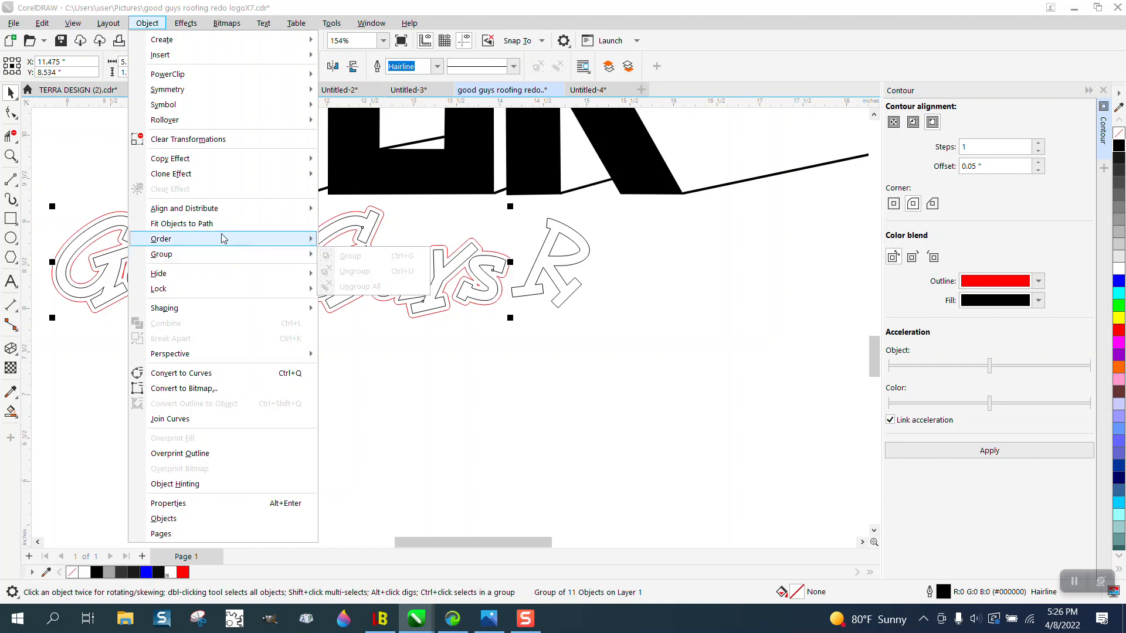
{"action": "left_click", "coordinate": [51, 186]}
- Select the whole GoodGuys R lettering with its contour and break the selection apart to separate the contour from the letters
{"action": "left_click_drag", "start_coordinate": [52, 222], "coordinate": [639, 361]}
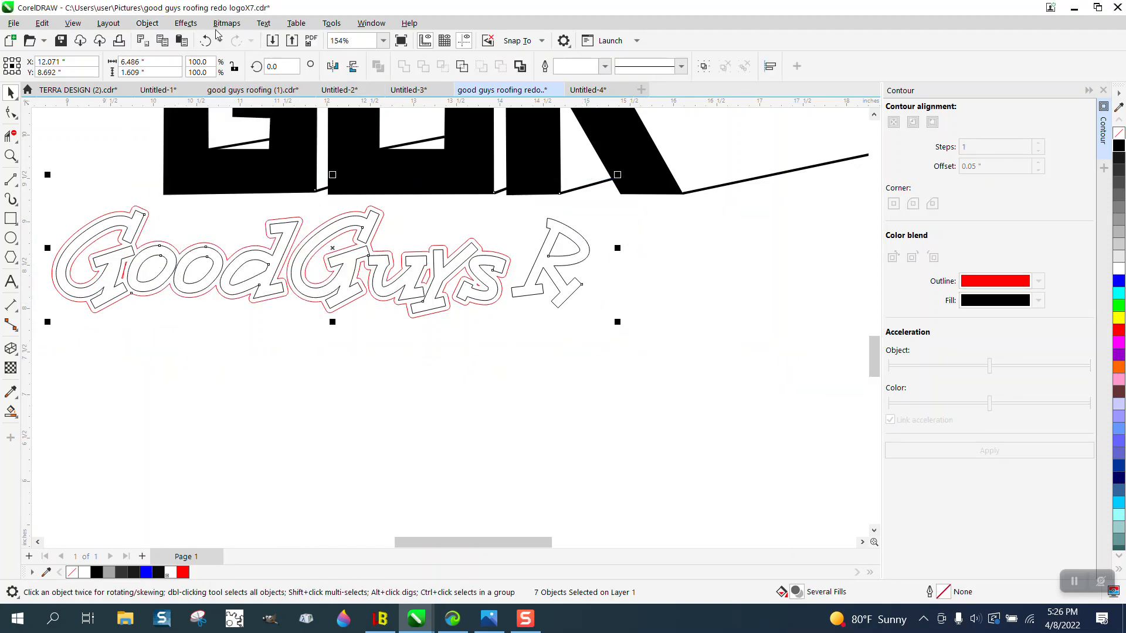
{"action": "left_click", "coordinate": [148, 23]}
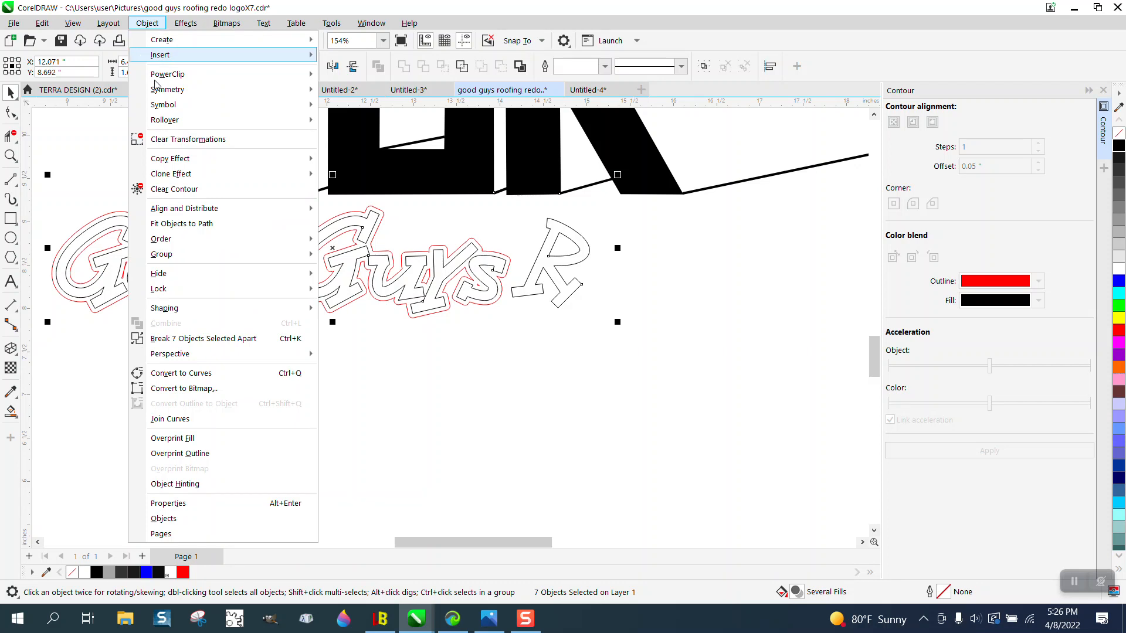
{"action": "left_click", "coordinate": [217, 340]}
{"action": "left_click", "coordinate": [169, 310]}
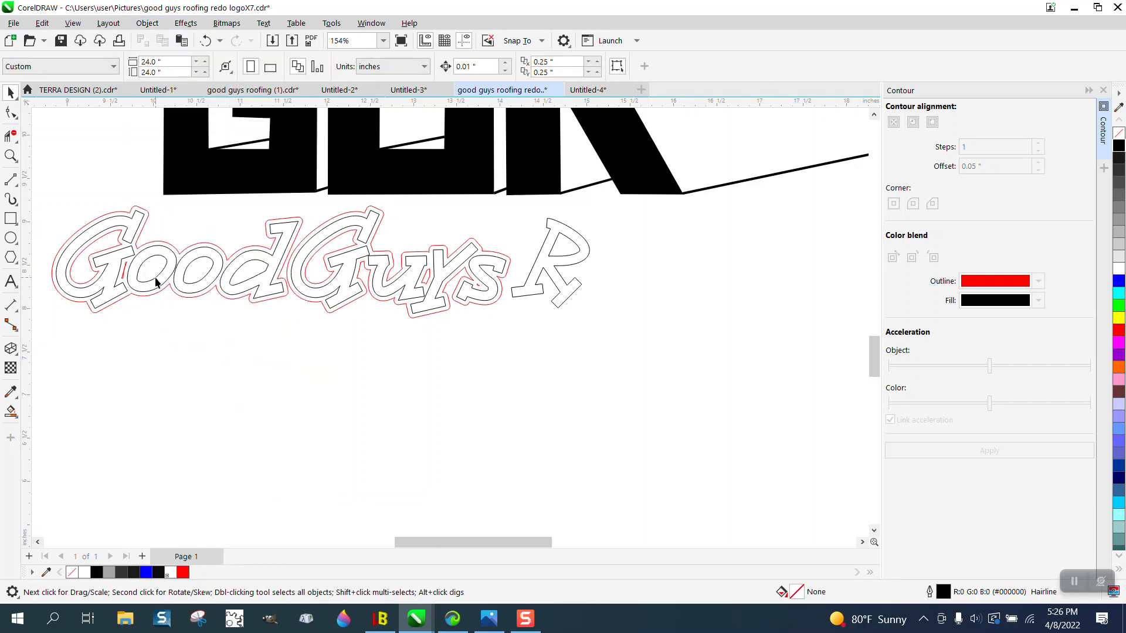
- Ungroup the GoodGuys letter outlines
{"action": "left_click", "coordinate": [156, 284]}
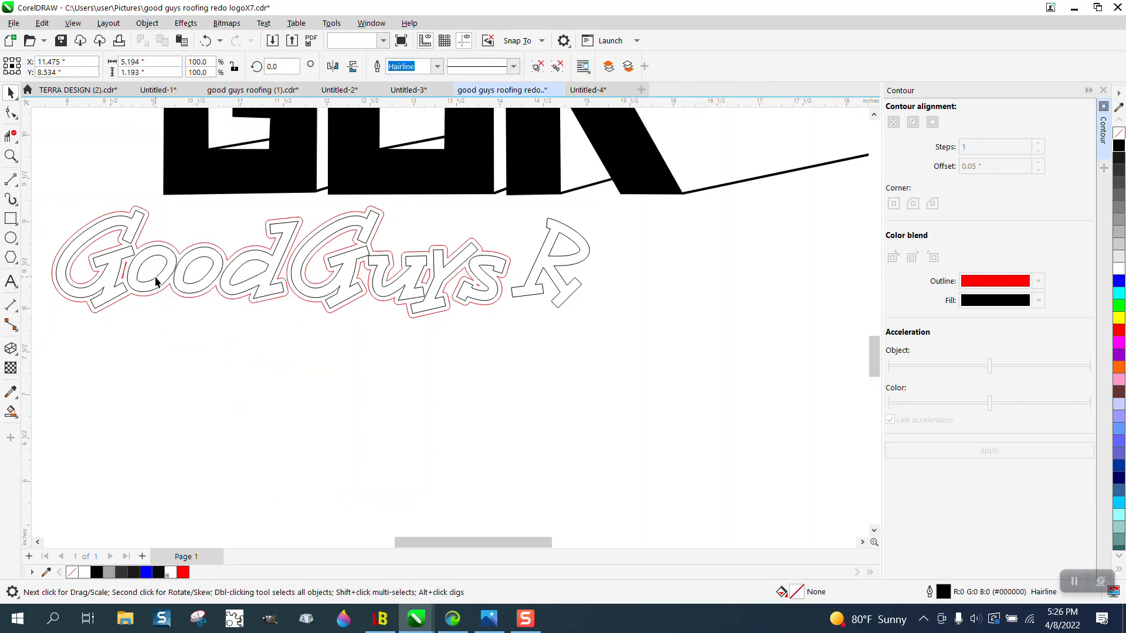
{"action": "left_click", "coordinate": [146, 23]}
{"action": "mouse_move", "coordinate": [183, 261]}
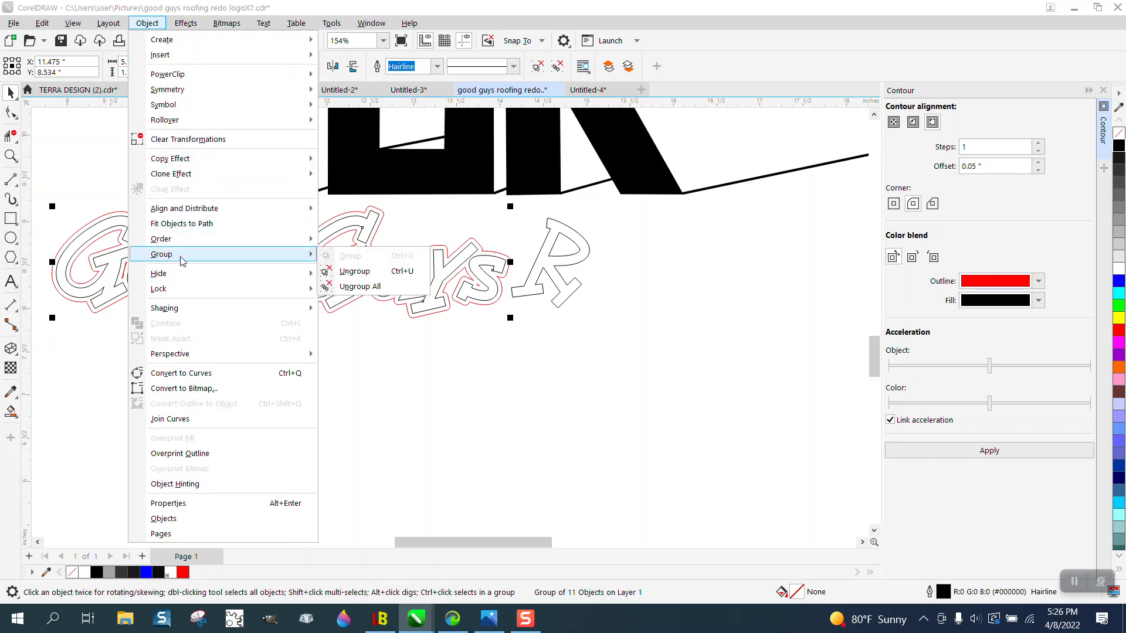
{"action": "left_click", "coordinate": [354, 271]}
{"action": "left_click", "coordinate": [262, 382]}
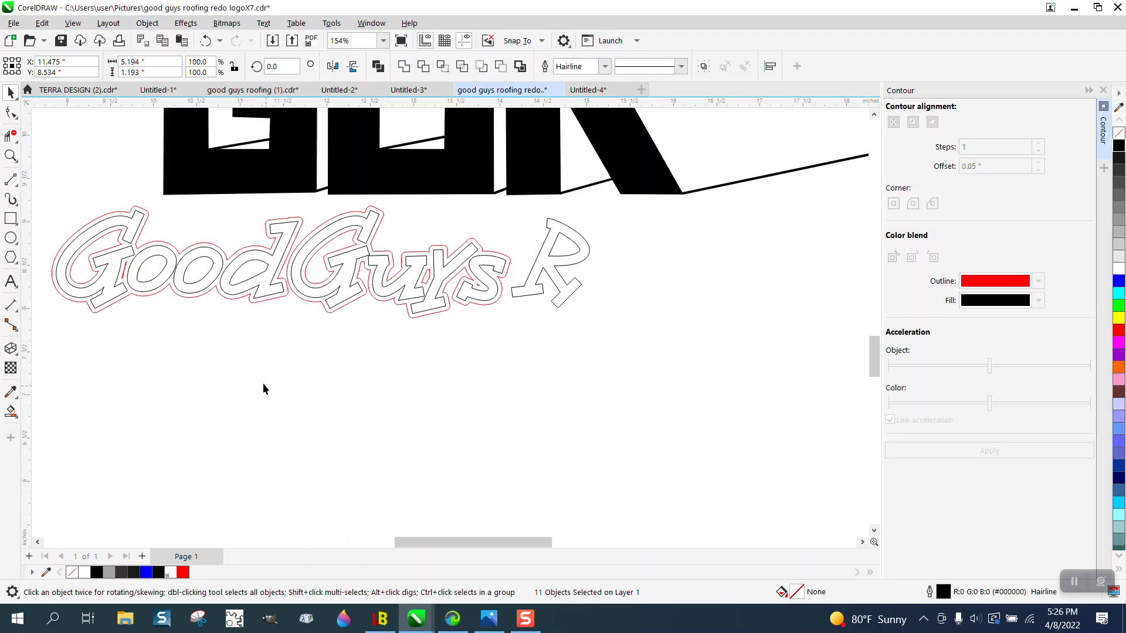
- Apply an inside contour with a 0.05-inch offset to the inner hole of the first letter o
{"action": "left_click", "coordinate": [146, 285]}
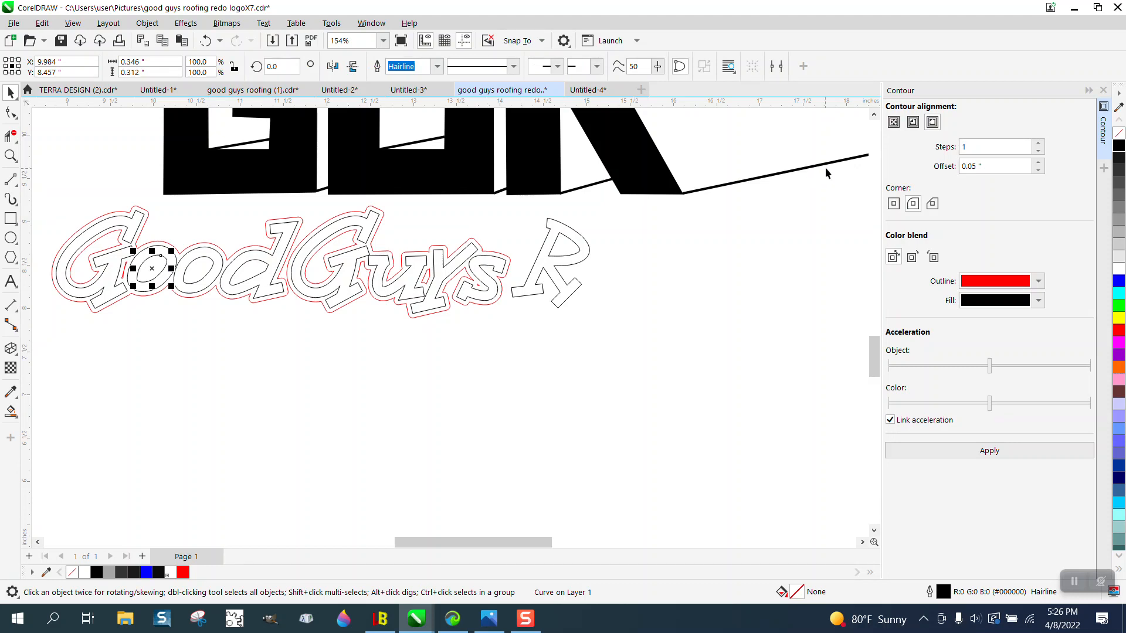
{"action": "left_click", "coordinate": [915, 123]}
{"action": "left_click", "coordinate": [992, 452]}
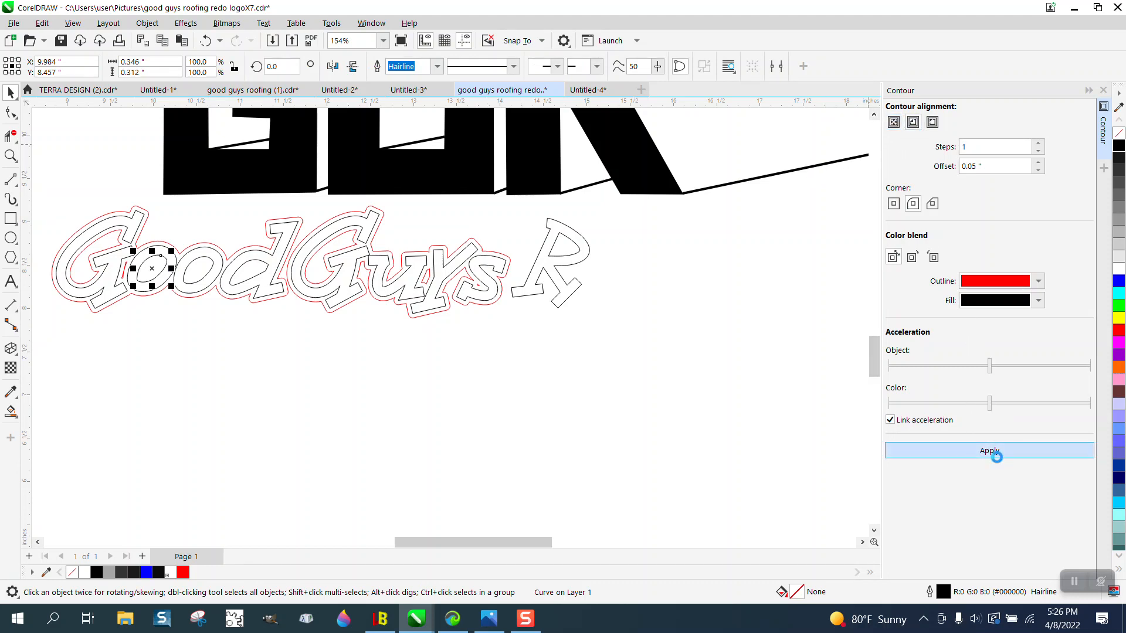
- Apply inside contours with a 0.05-inch offset to the inner holes of the second o and the d
{"action": "left_click", "coordinate": [368, 387]}
{"action": "left_click", "coordinate": [208, 280]}
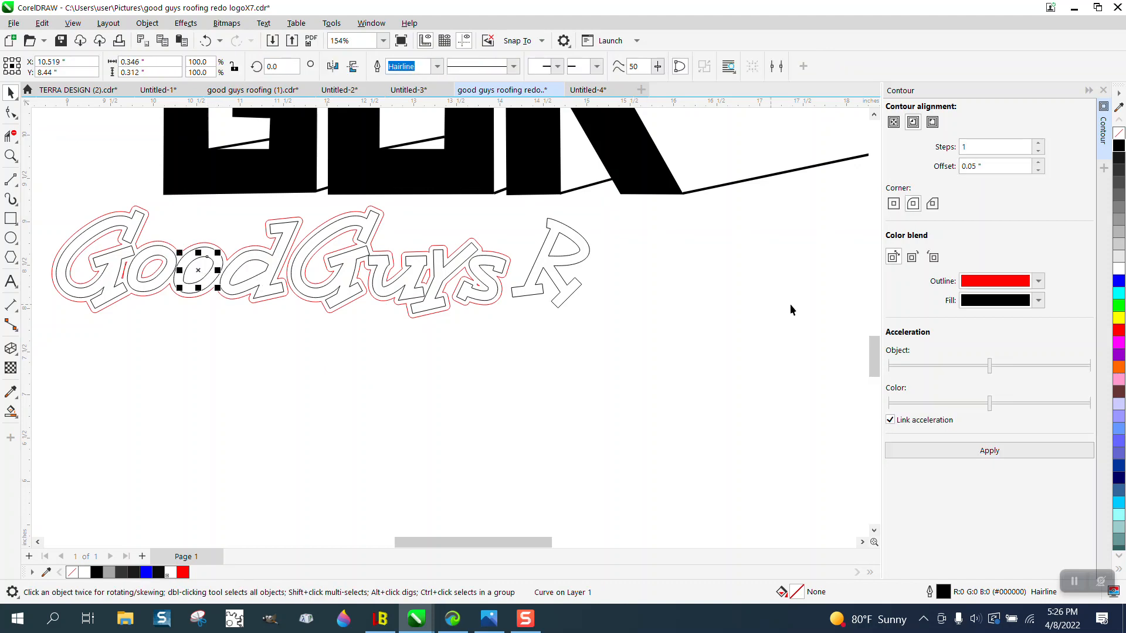
{"action": "left_click", "coordinate": [1007, 446]}
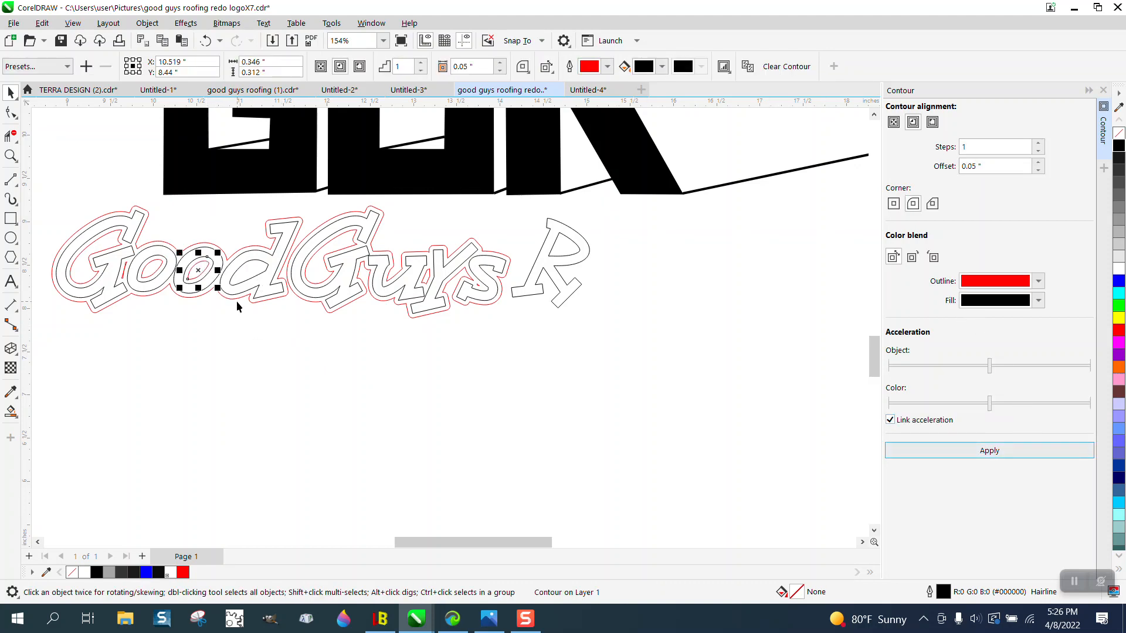
{"action": "left_click", "coordinate": [228, 287]}
{"action": "left_click", "coordinate": [238, 286]}
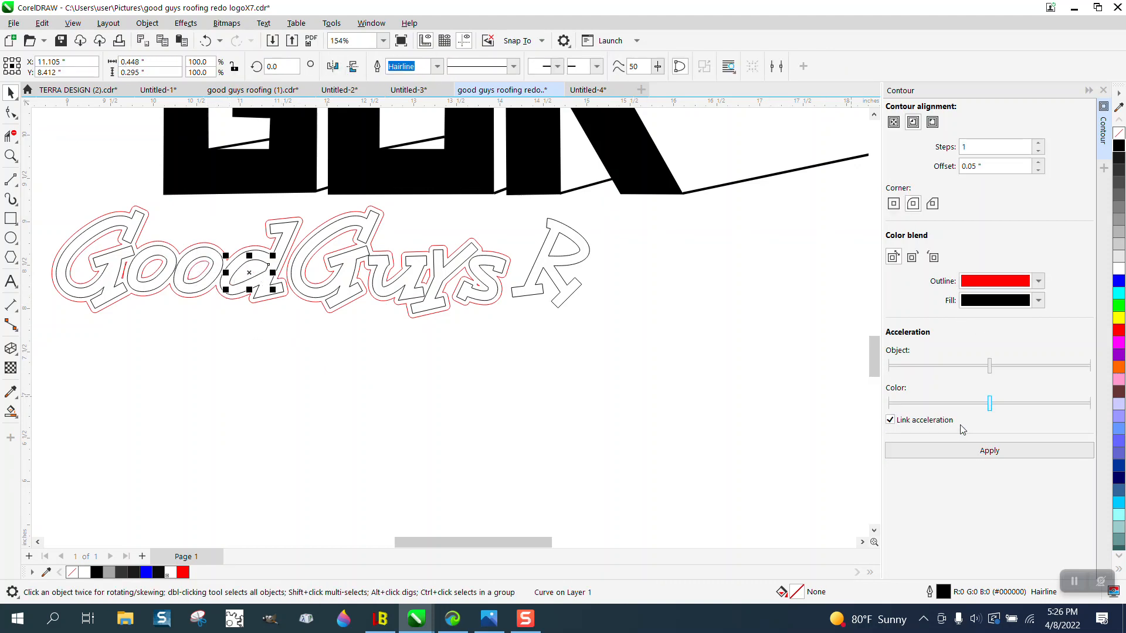
{"action": "left_click", "coordinate": [992, 452]}
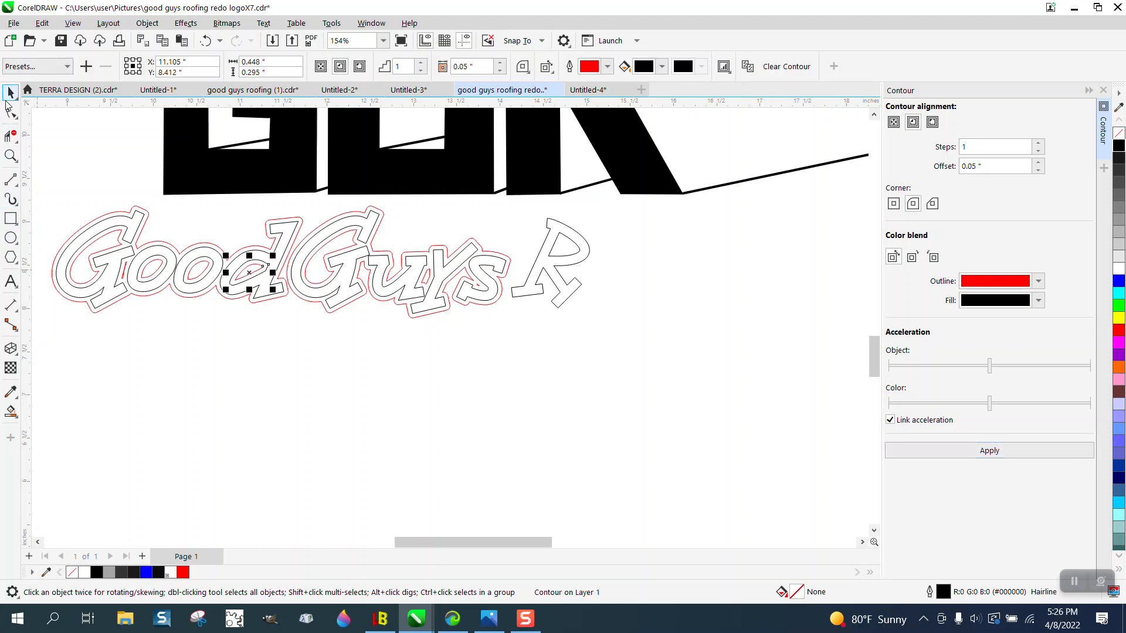
{"action": "left_click", "coordinate": [118, 163]}
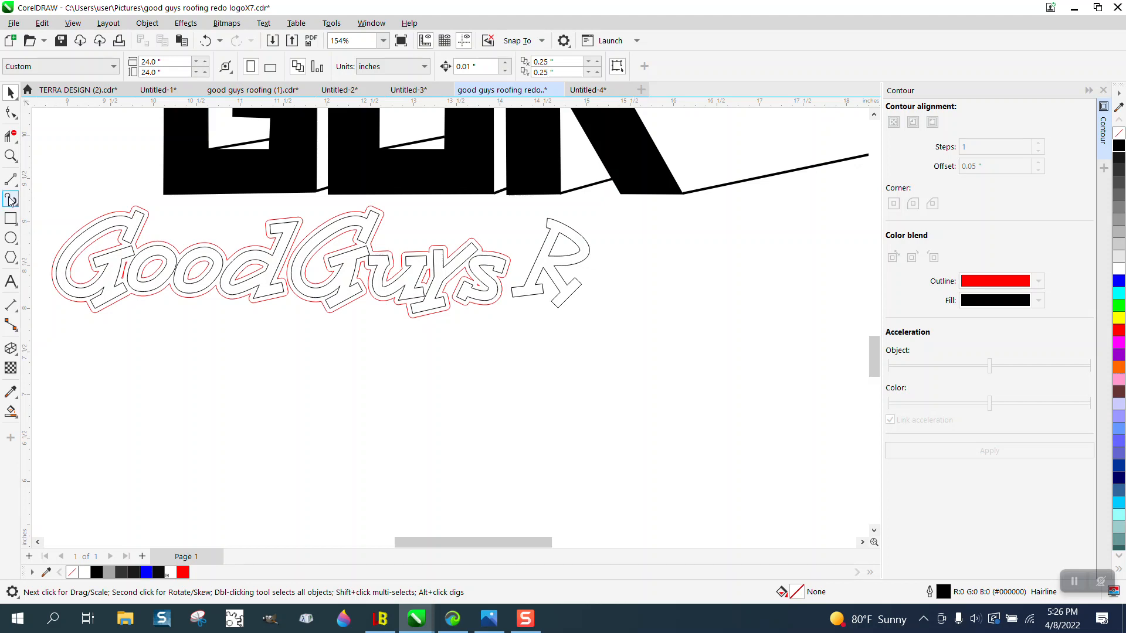
- Delete the thin self-crossing red contour sliver between the first G and the first o using virtual segment delete
{"action": "left_click", "coordinate": [11, 156]}
{"action": "left_click_drag", "start_coordinate": [125, 274], "coordinate": [174, 290]}
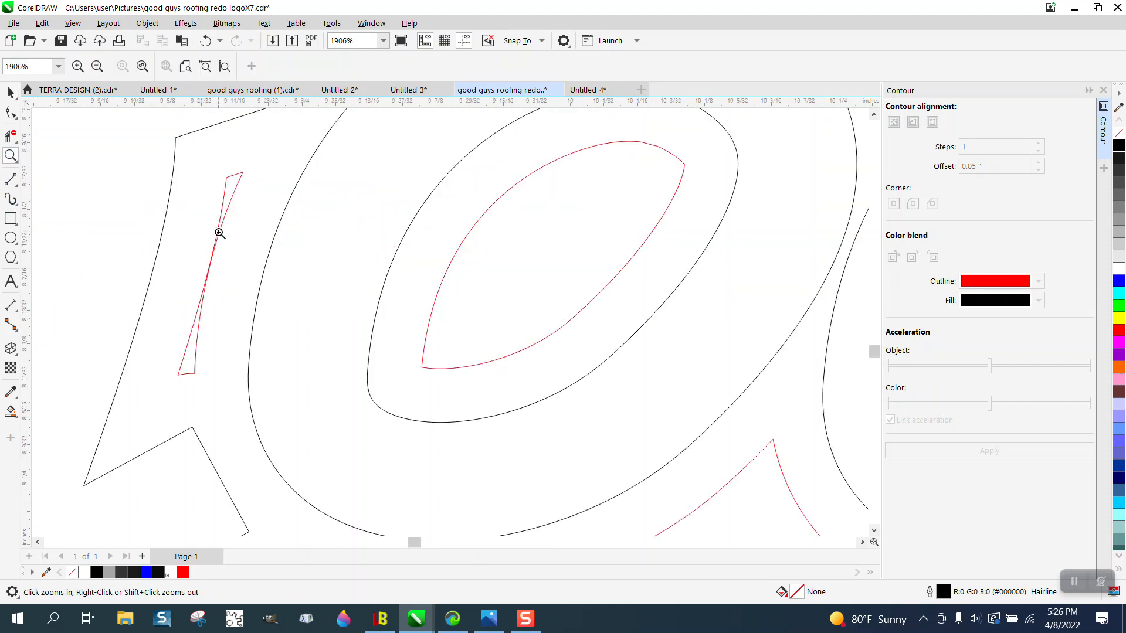
{"action": "left_click", "coordinate": [10, 92]}
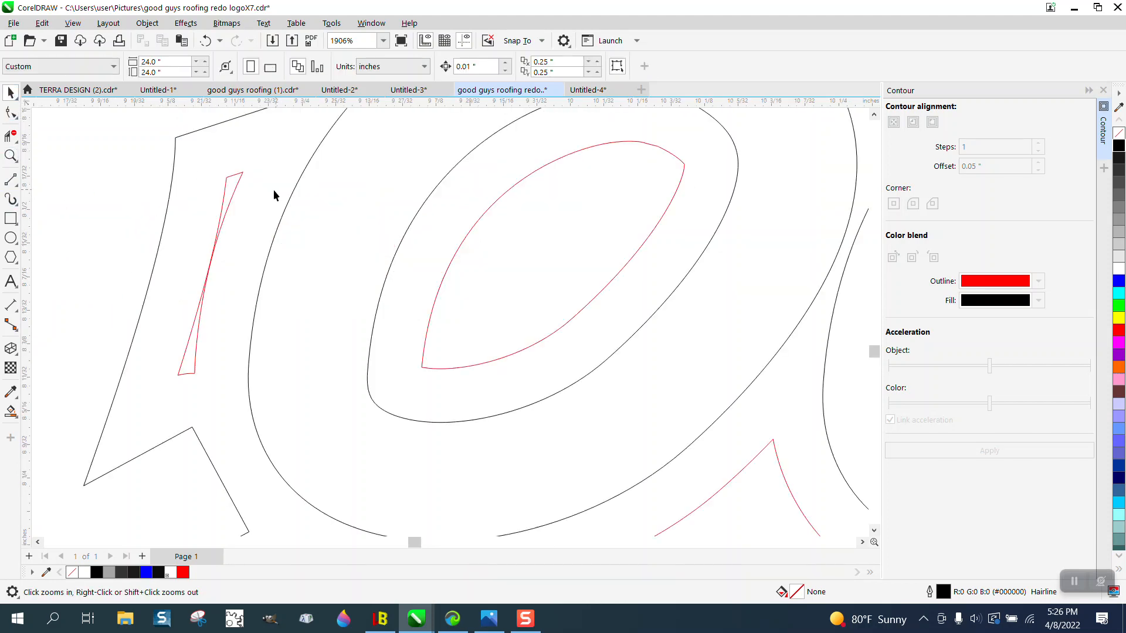
{"action": "left_click", "coordinate": [235, 188]}
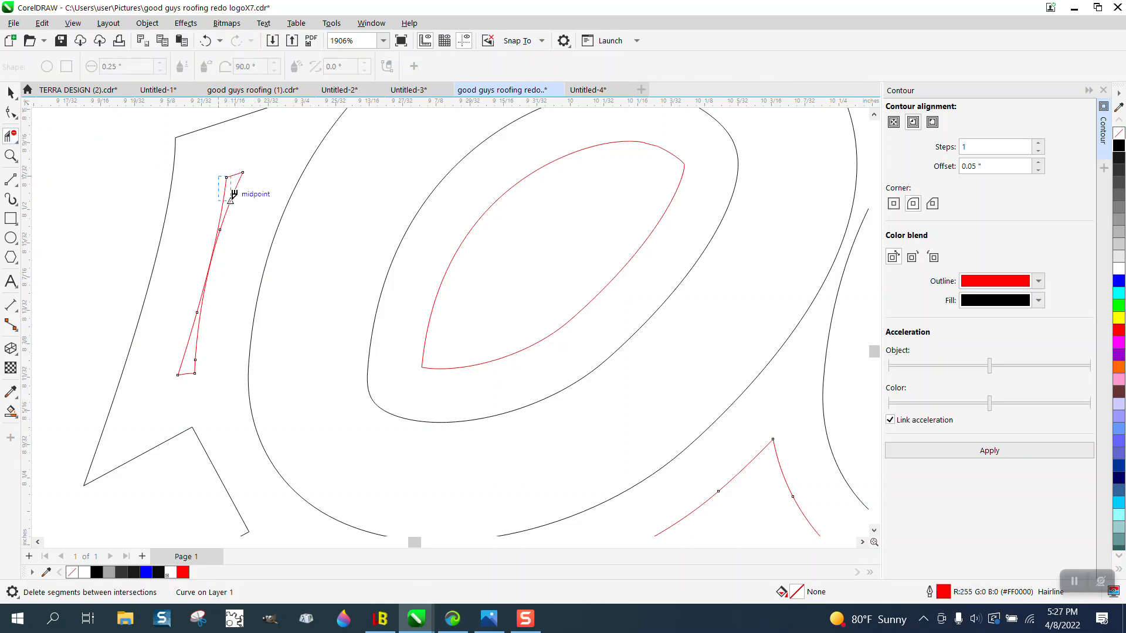
{"action": "left_click", "coordinate": [233, 214]}
{"action": "scroll", "coordinate": [228, 247], "scroll_direction": "down", "scroll_amount": 1}
{"action": "scroll", "coordinate": [228, 247], "scroll_direction": "down", "scroll_amount": 4}
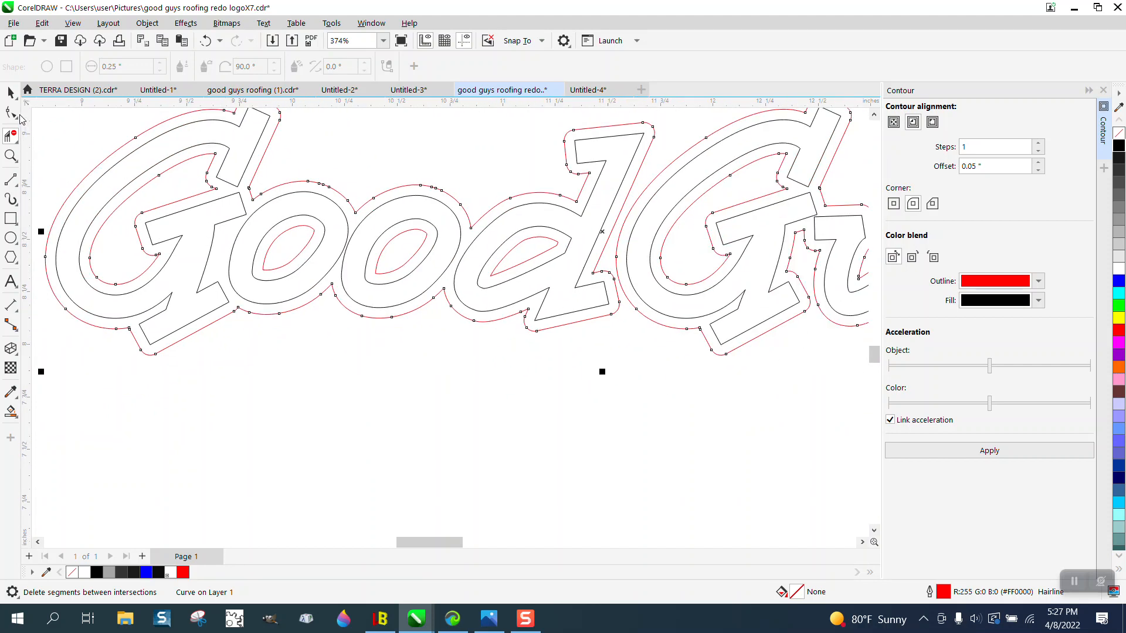
{"action": "left_click", "coordinate": [10, 93]}
{"action": "scroll", "coordinate": [258, 309], "scroll_direction": "down", "scroll_amount": 1}
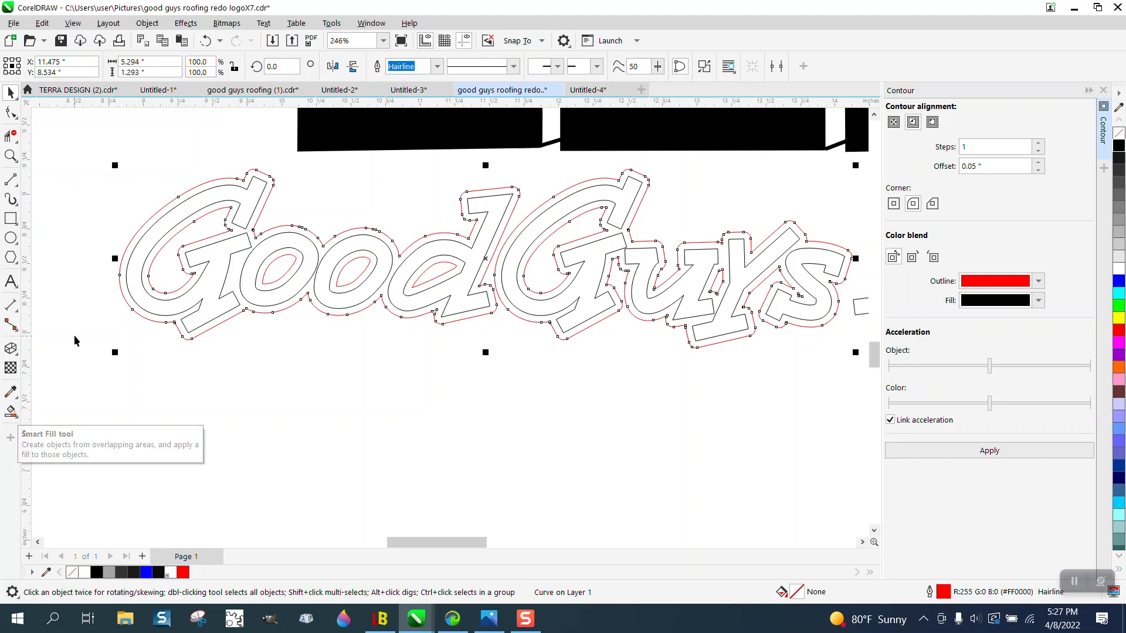
- Set the document's nudge distance to 2 inches with nothing selected
{"action": "left_click", "coordinate": [170, 177]}
{"action": "left_click_drag", "start_coordinate": [482, 67], "coordinate": [441, 69]}
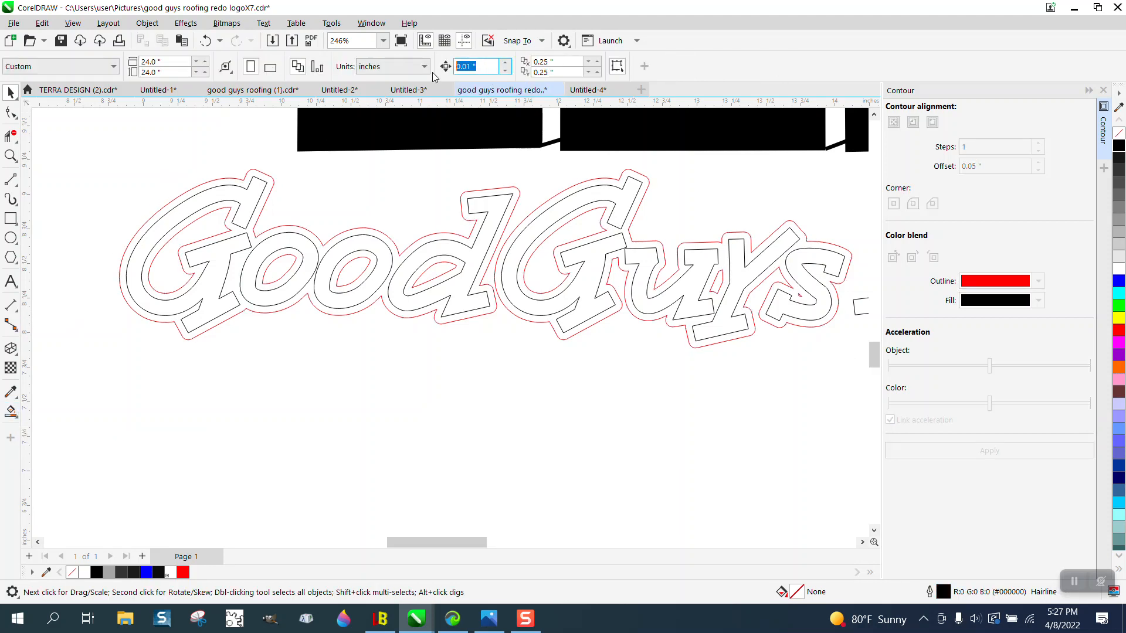
{"action": "type", "text": "2"}
- Create black Smart Fill copies of the letters G, o, o and d without outlines and nudge each one 2 inches down
{"action": "left_click", "coordinate": [11, 412]}
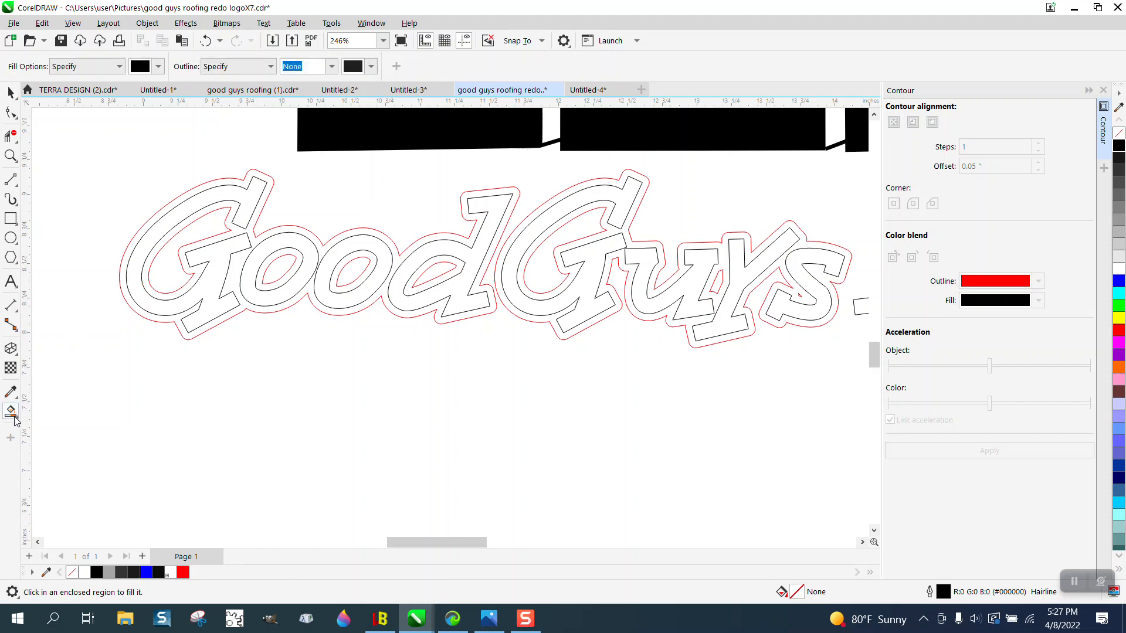
{"action": "left_click", "coordinate": [207, 315]}
{"action": "key", "text": "Down"}
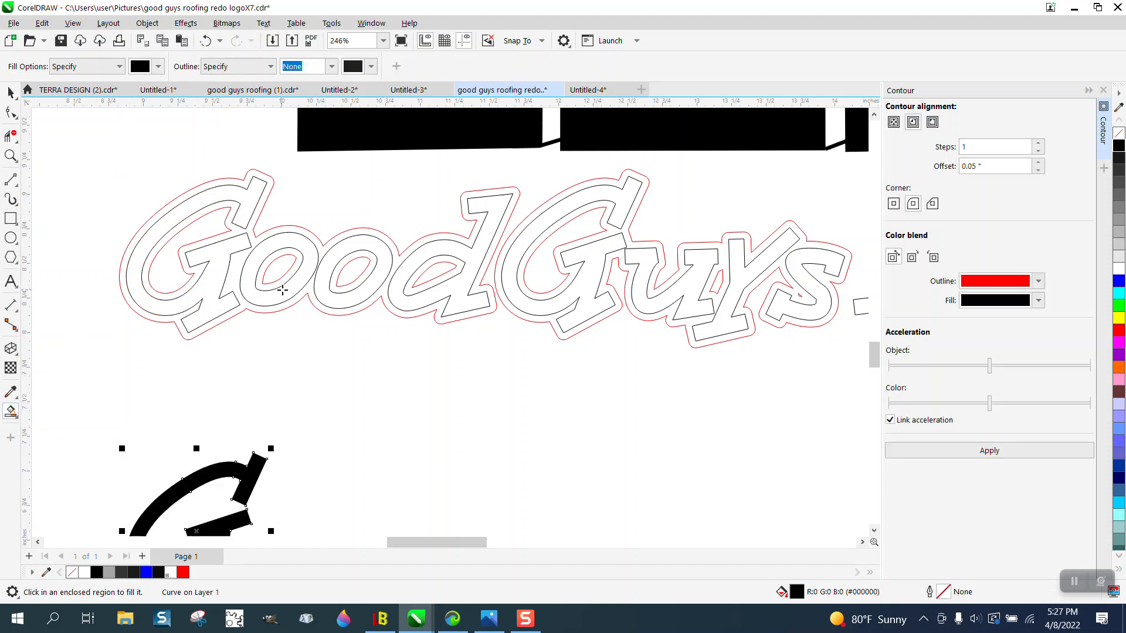
{"action": "left_click", "coordinate": [291, 290]}
{"action": "key", "text": "Down"}
{"action": "left_click", "coordinate": [338, 297]}
{"action": "key", "text": "Down"}
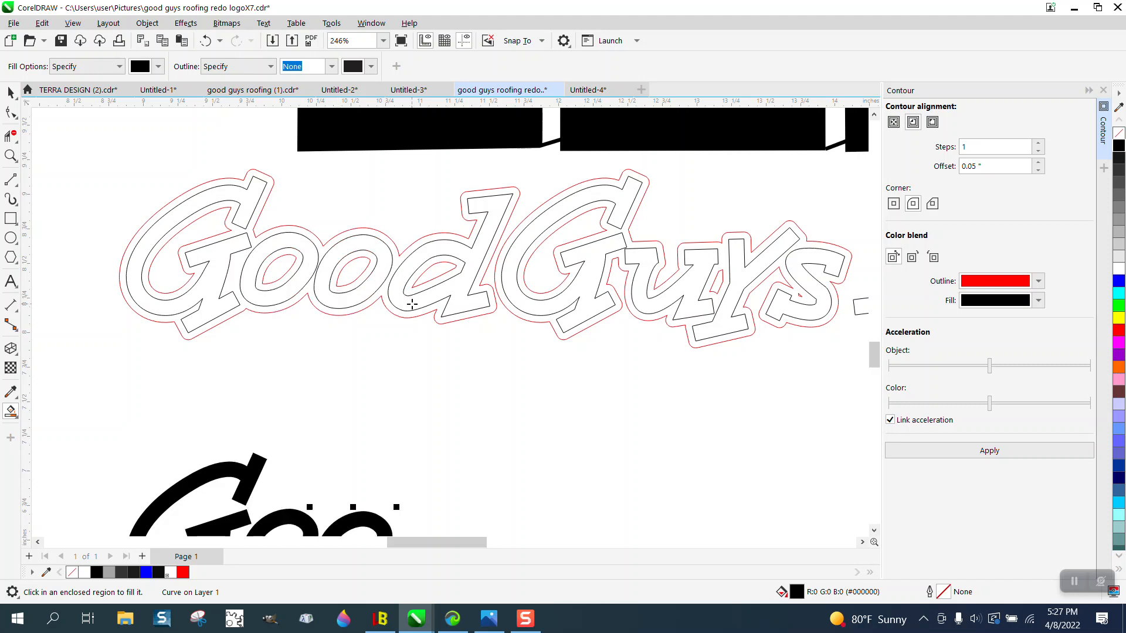
{"action": "left_click", "coordinate": [412, 299]}
{"action": "key", "text": "Down"}
- Create black Smart Fill copies of the letters G, u, y and s and nudge each one 2 inches down
{"action": "left_click", "coordinate": [517, 306]}
{"action": "key", "text": "Down"}
{"action": "left_click", "coordinate": [640, 305]}
{"action": "key", "text": "Down"}
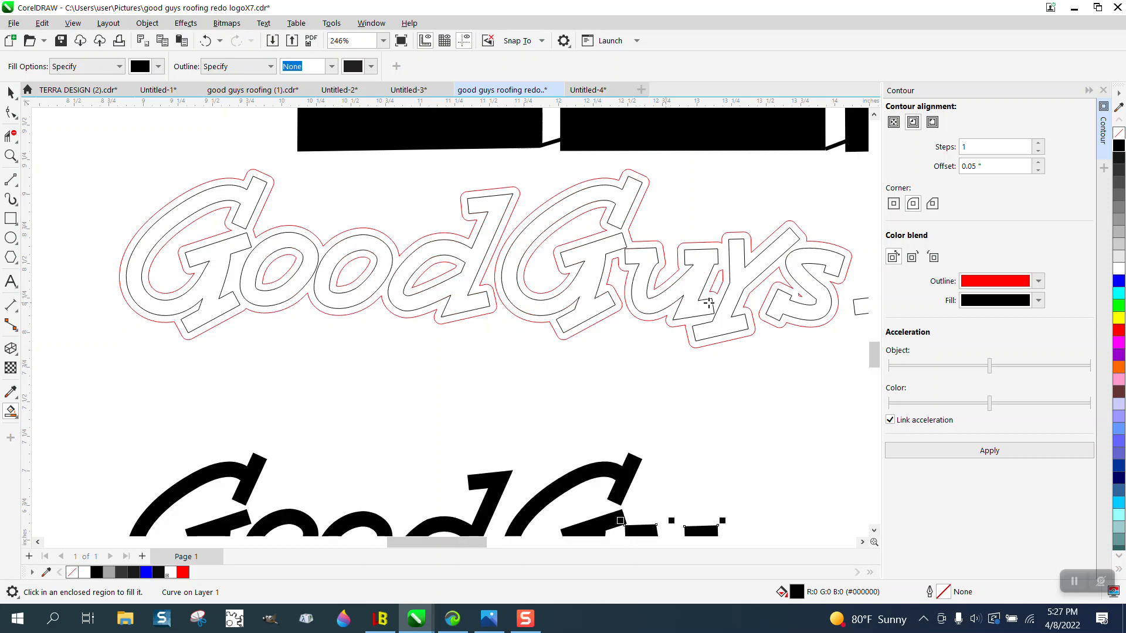
{"action": "left_click", "coordinate": [727, 299]}
{"action": "key", "text": "Down"}
{"action": "left_click", "coordinate": [793, 310]}
{"action": "key", "text": "Down"}
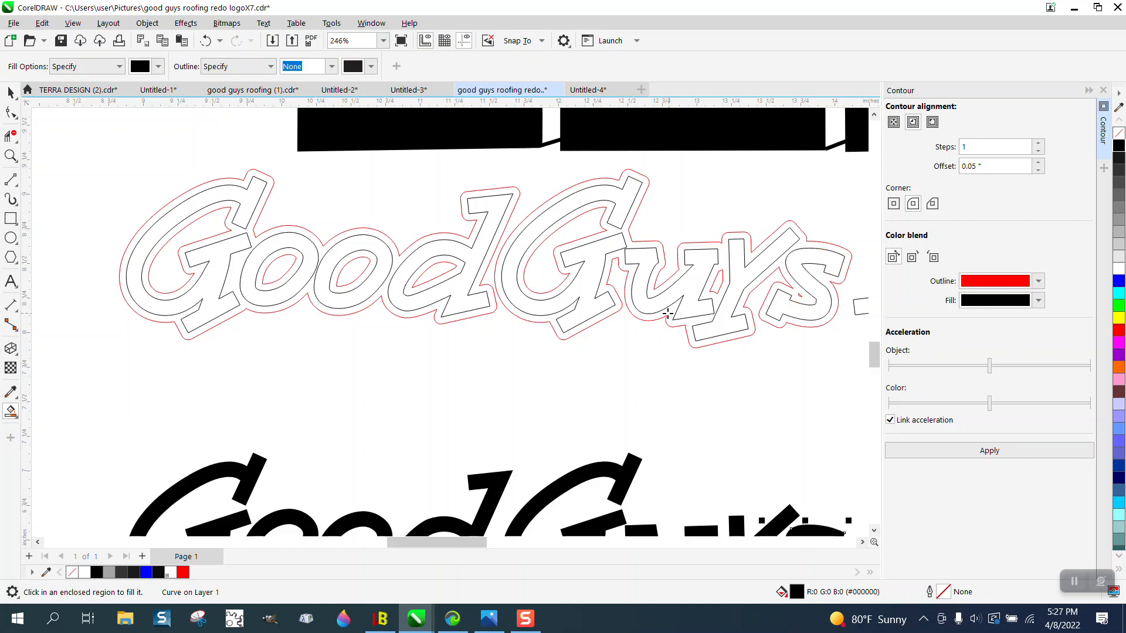
- Smart Fill the contour borders around Good and Guys with light gray (RGB 230, 230, 230) and nudge each down behind the black letters
{"action": "scroll", "coordinate": [444, 288], "scroll_direction": "down", "scroll_amount": 2}
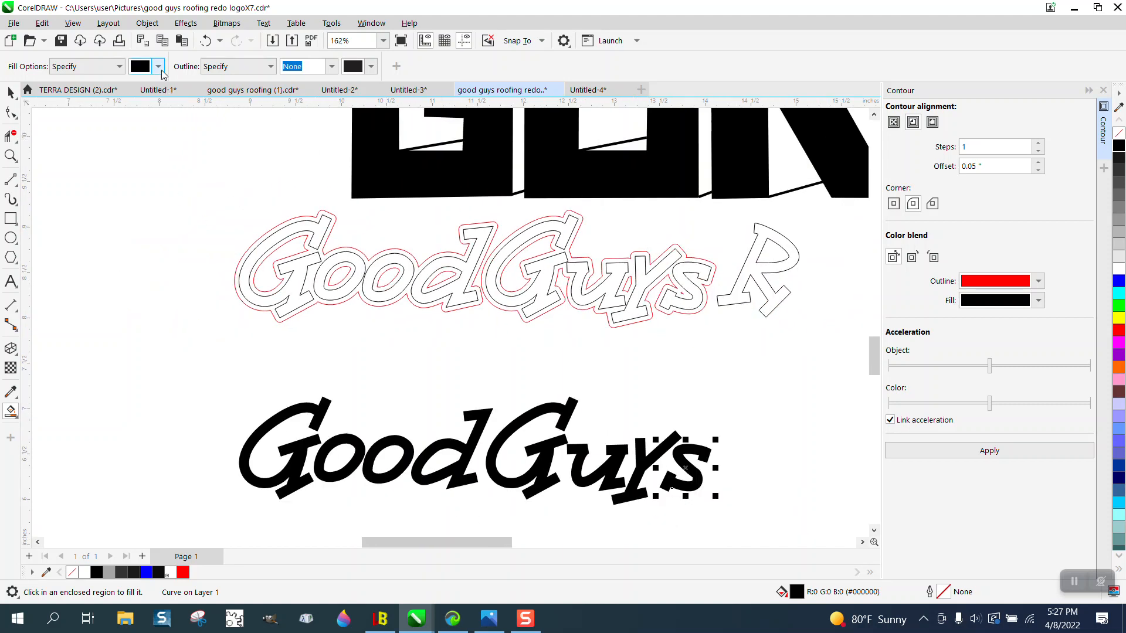
{"action": "left_click", "coordinate": [158, 68]}
{"action": "left_click", "coordinate": [166, 152]}
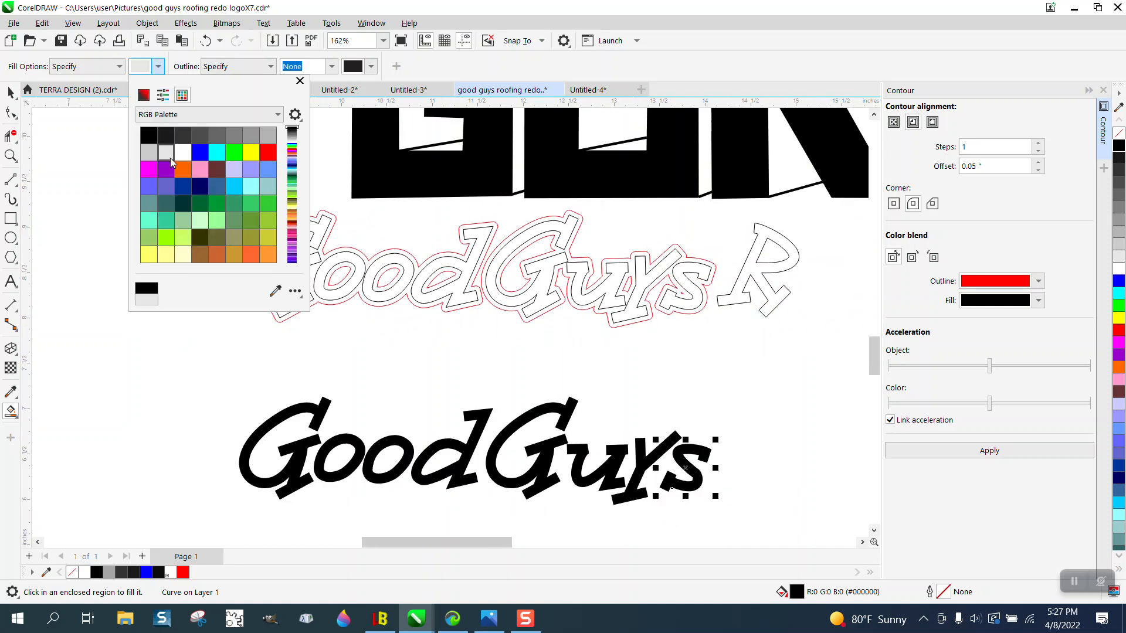
{"action": "left_click", "coordinate": [332, 220]}
{"action": "left_click", "coordinate": [333, 217]}
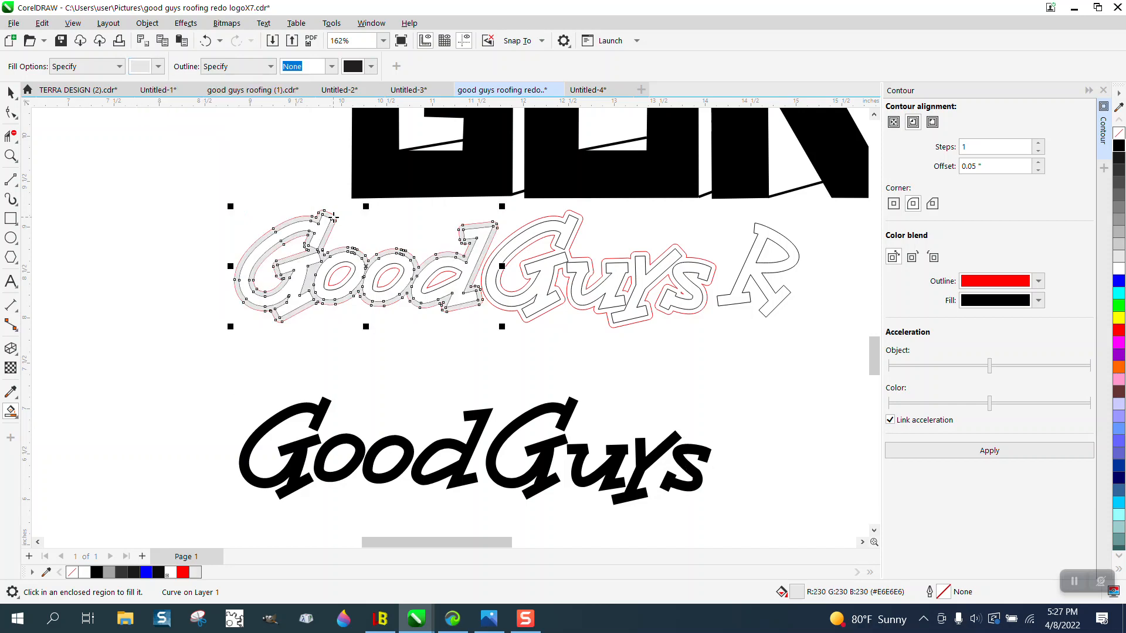
{"action": "key", "text": "Down"}
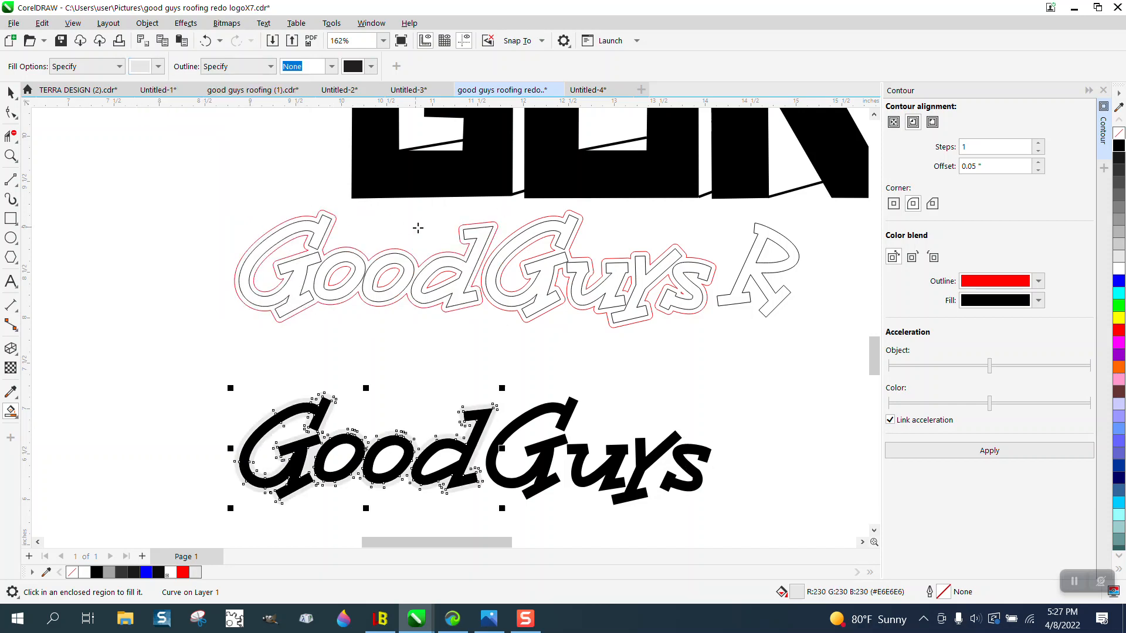
{"action": "left_click", "coordinate": [577, 218]}
{"action": "key", "text": "Down"}
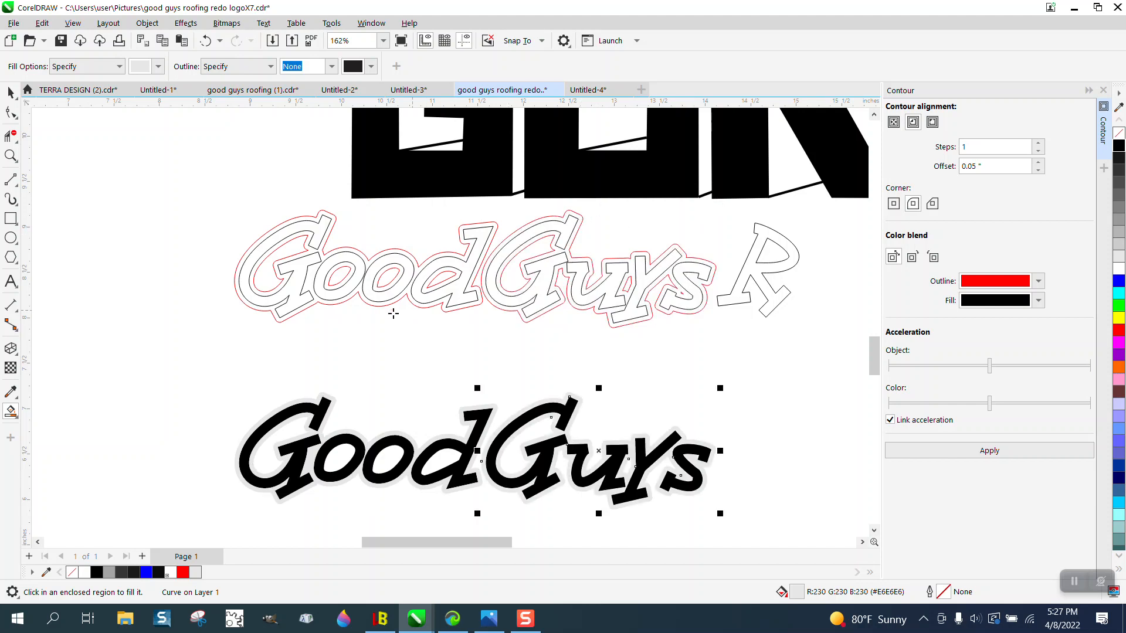
- Examine the filled GoodGuys copy and its gray border up close and against the whole logo
{"action": "left_click", "coordinate": [11, 156]}
{"action": "left_click_drag", "start_coordinate": [231, 367], "coordinate": [819, 523]}
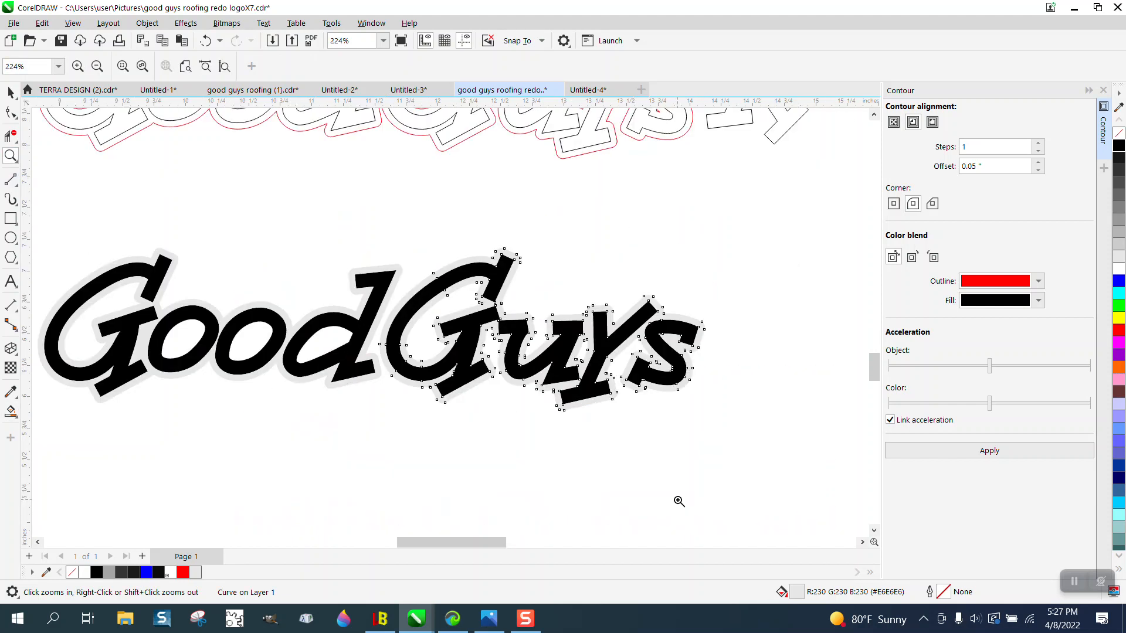
{"action": "left_click", "coordinate": [11, 92]}
{"action": "left_click", "coordinate": [134, 168]}
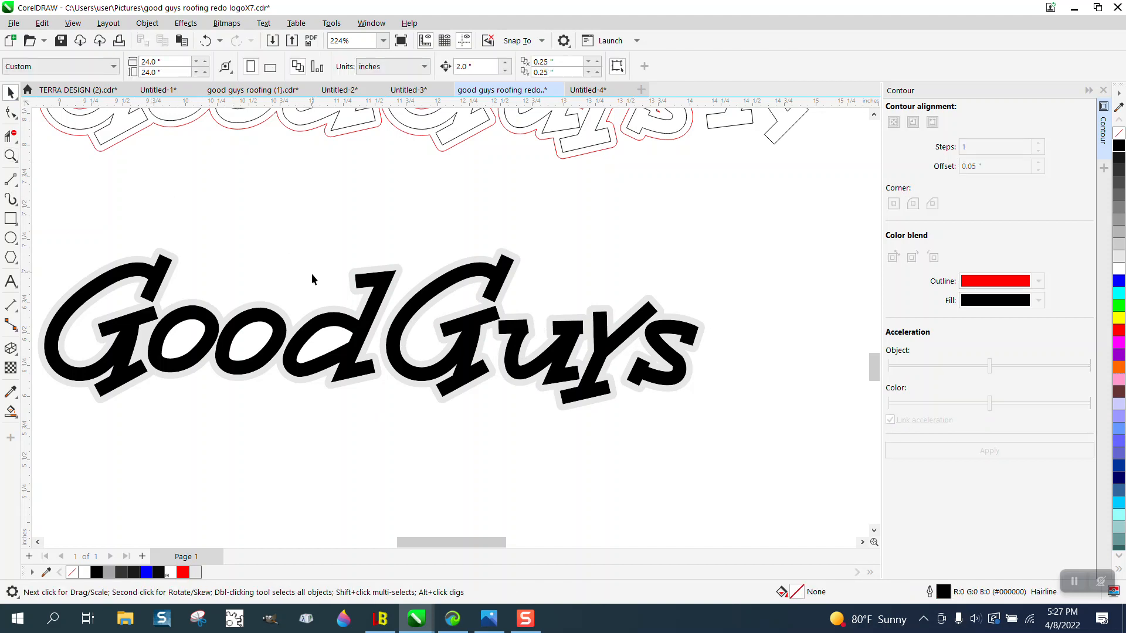
{"action": "left_click", "coordinate": [10, 155]}
{"action": "left_click_drag", "start_coordinate": [138, 226], "coordinate": [476, 342]}
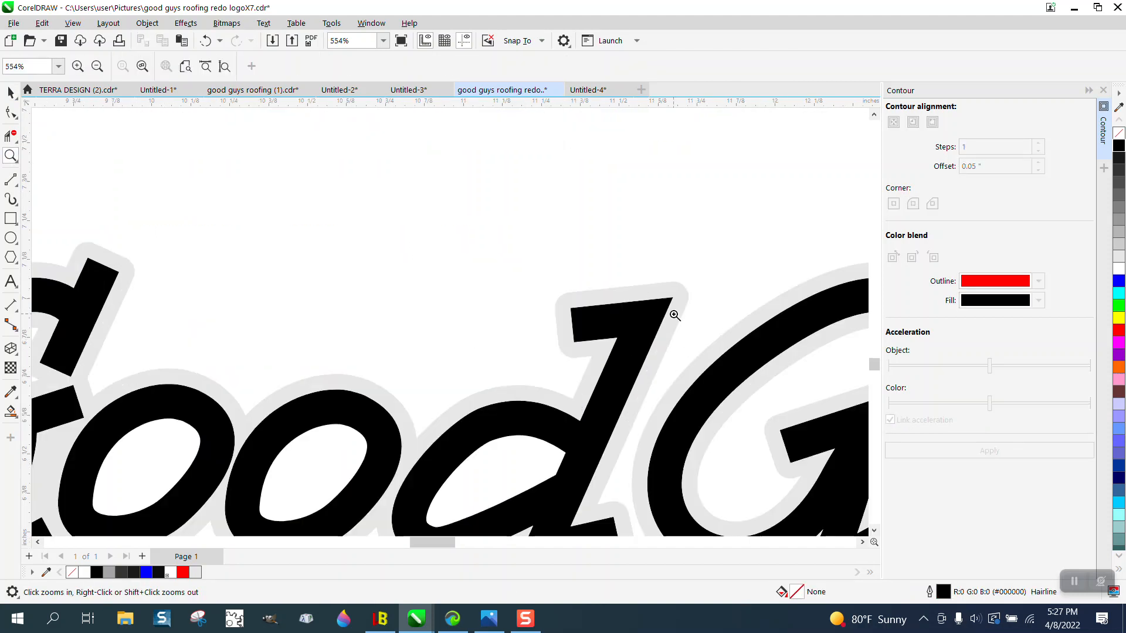
{"action": "scroll", "coordinate": [599, 317], "scroll_direction": "down", "scroll_amount": 1}
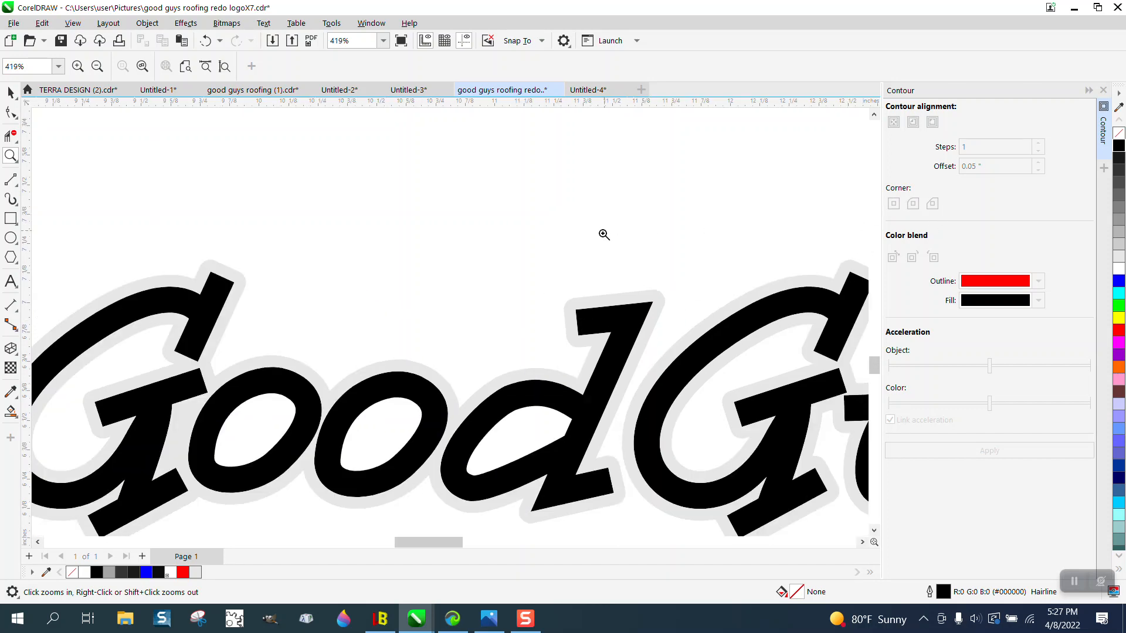
{"action": "scroll", "coordinate": [600, 238], "scroll_direction": "down", "scroll_amount": 4}
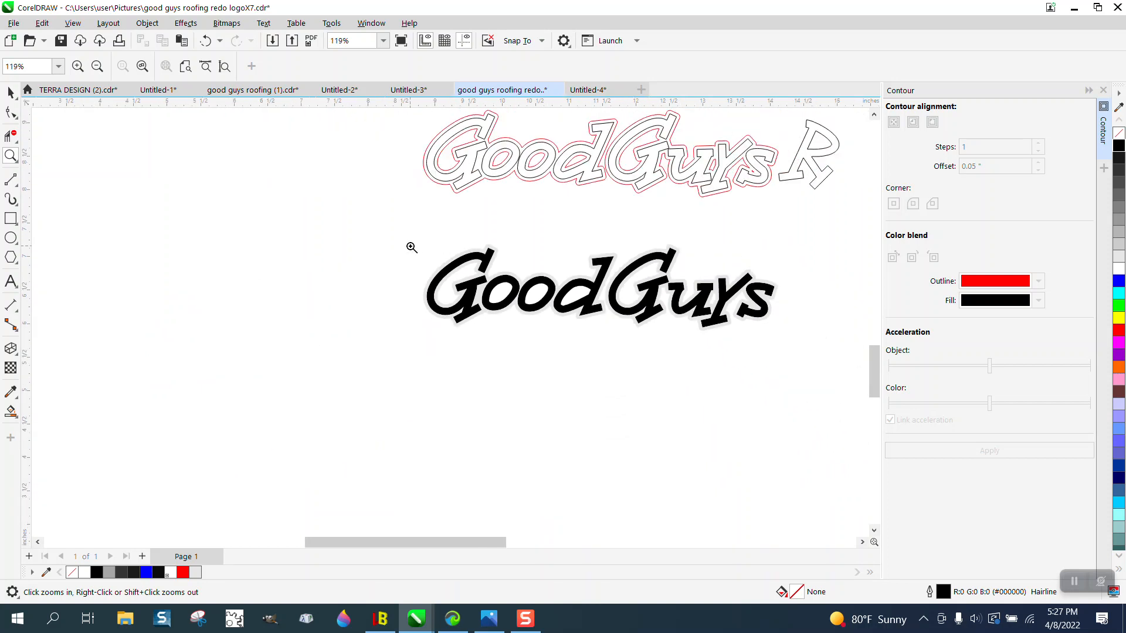
{"action": "scroll", "coordinate": [528, 293], "scroll_direction": "down", "scroll_amount": 4}
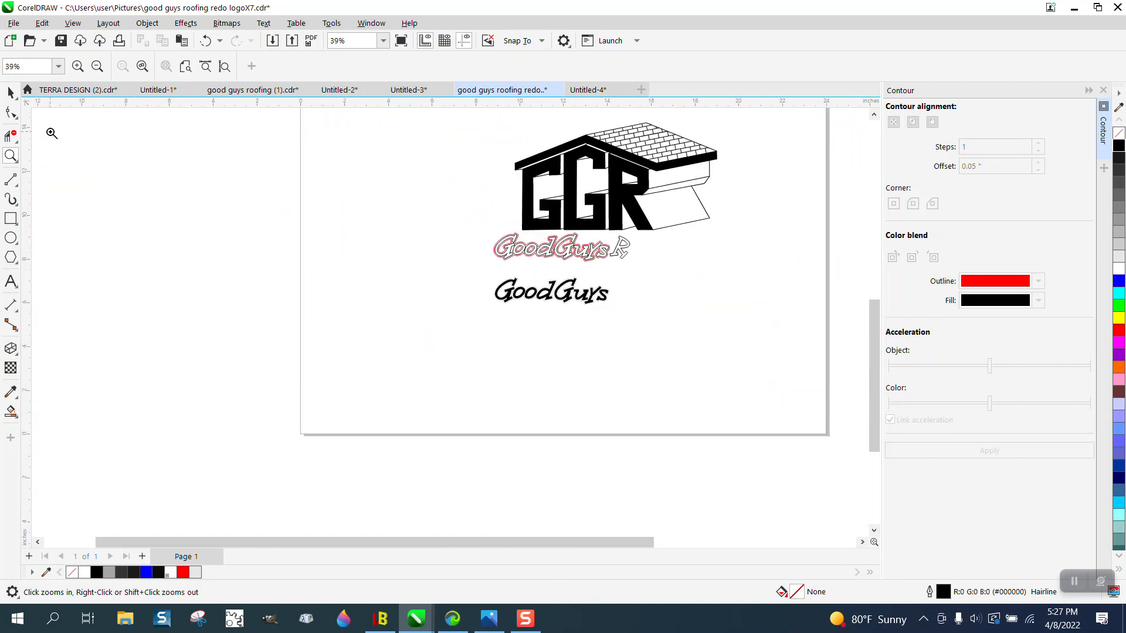
- Move the first black G out of the GGR house logo onto blank space and Smart Fill its empty outline with black
{"action": "left_click", "coordinate": [11, 92]}
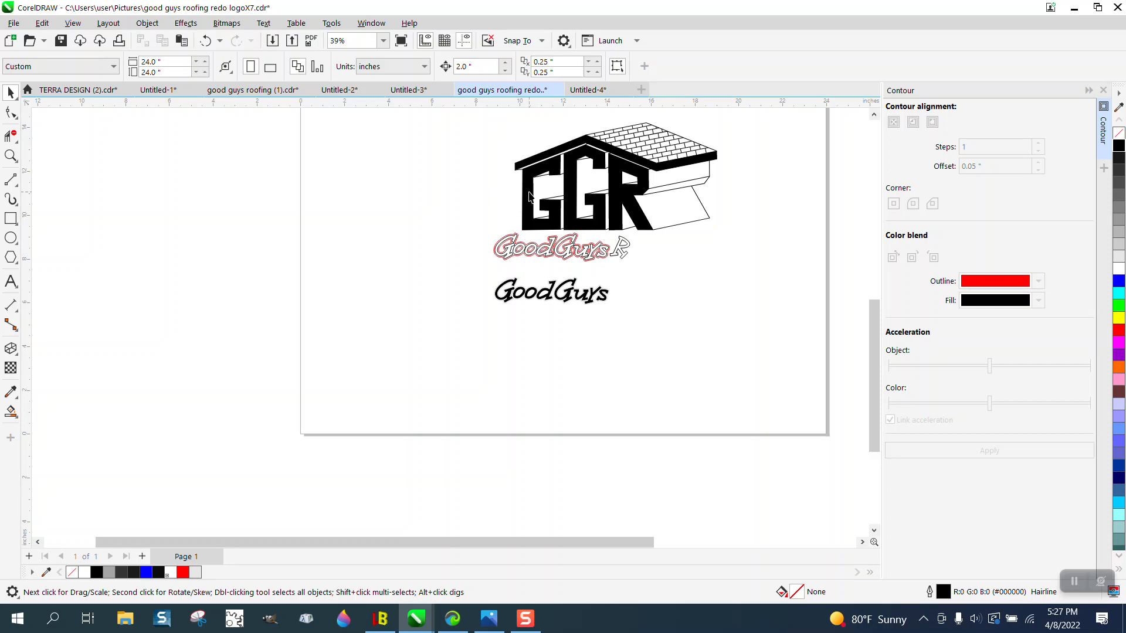
{"action": "left_click_drag", "start_coordinate": [530, 196], "coordinate": [365, 197]}
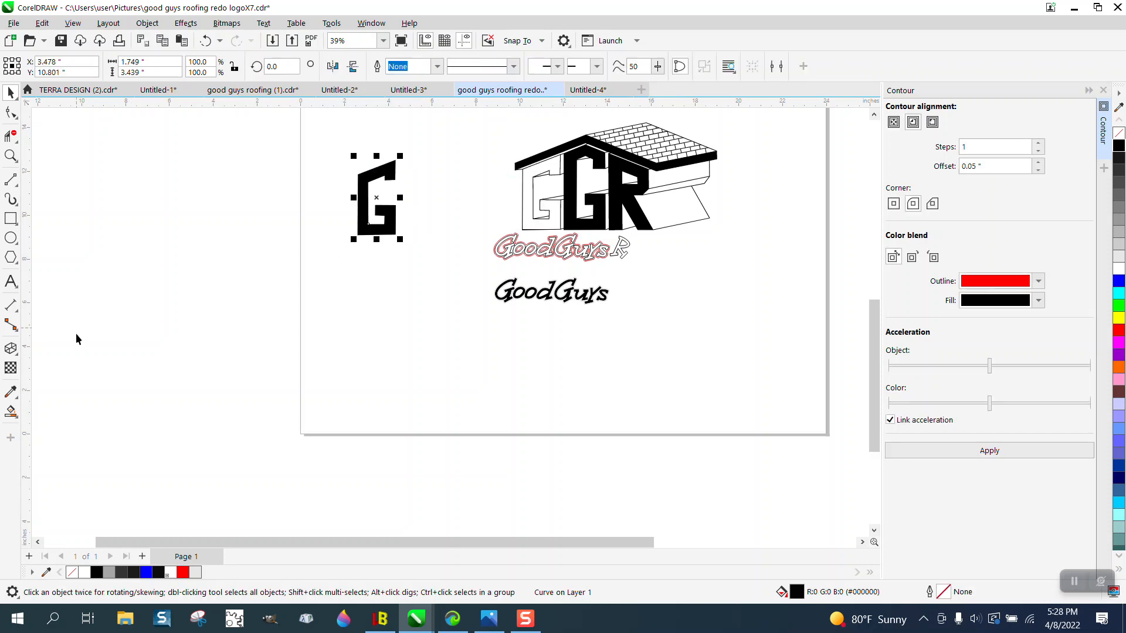
{"action": "left_click", "coordinate": [8, 413]}
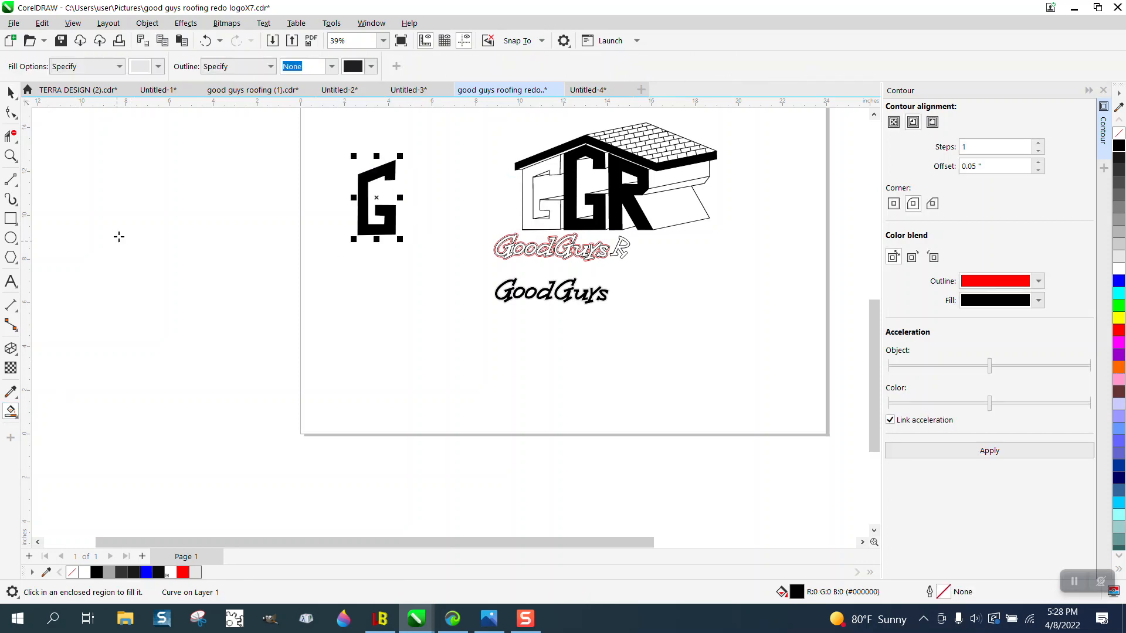
{"action": "left_click", "coordinate": [158, 66]}
{"action": "left_click", "coordinate": [151, 141]}
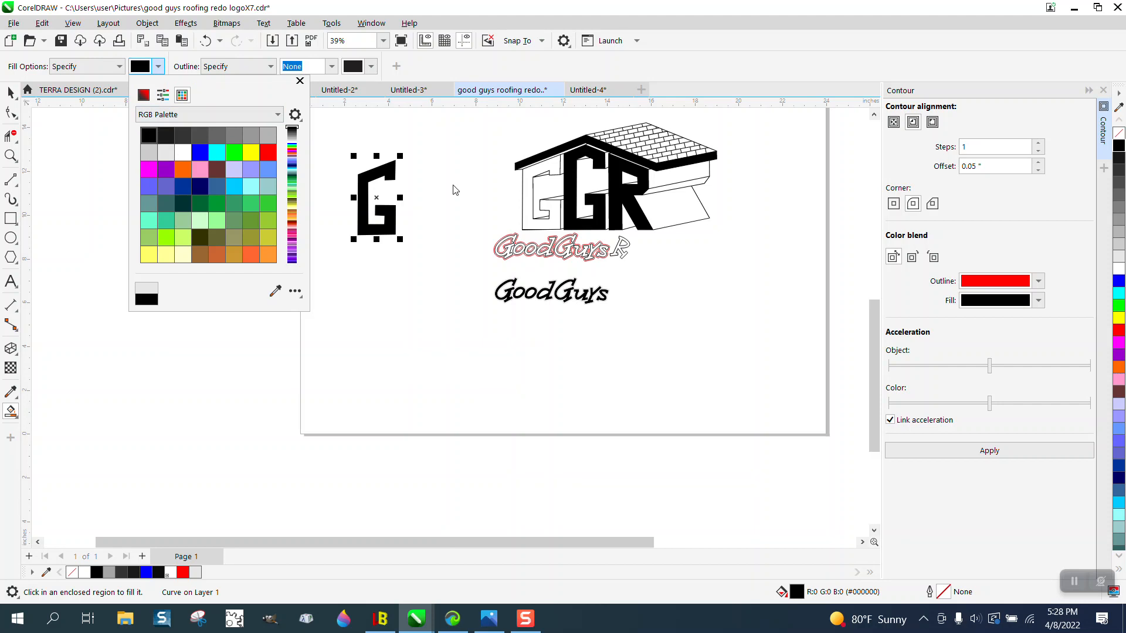
{"action": "left_click", "coordinate": [533, 198]}
{"action": "left_click", "coordinate": [532, 197]}
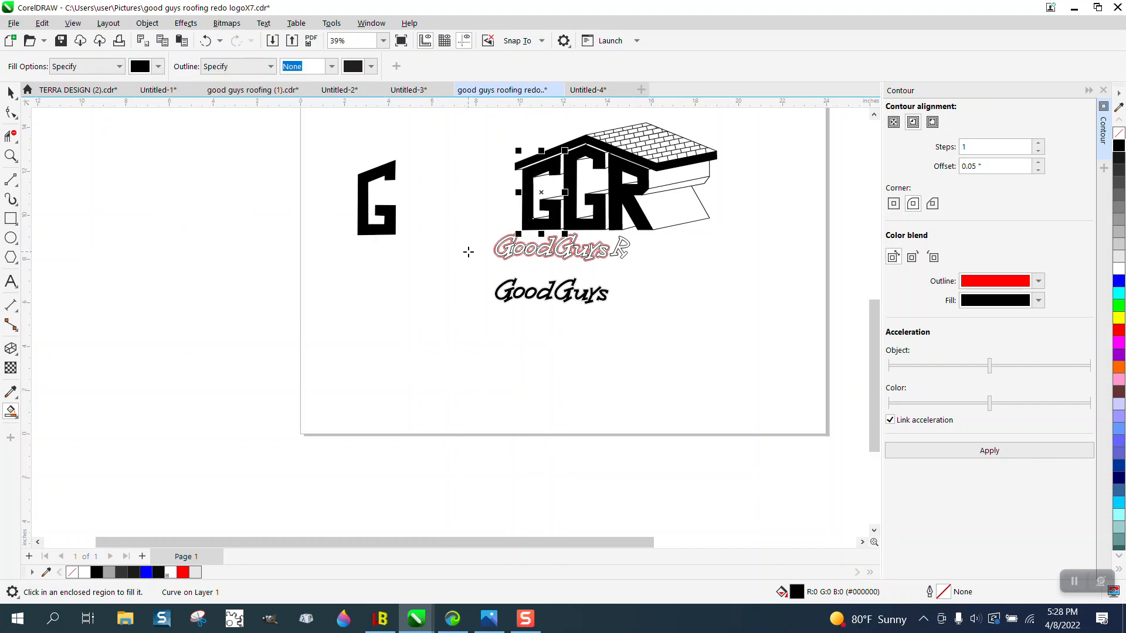